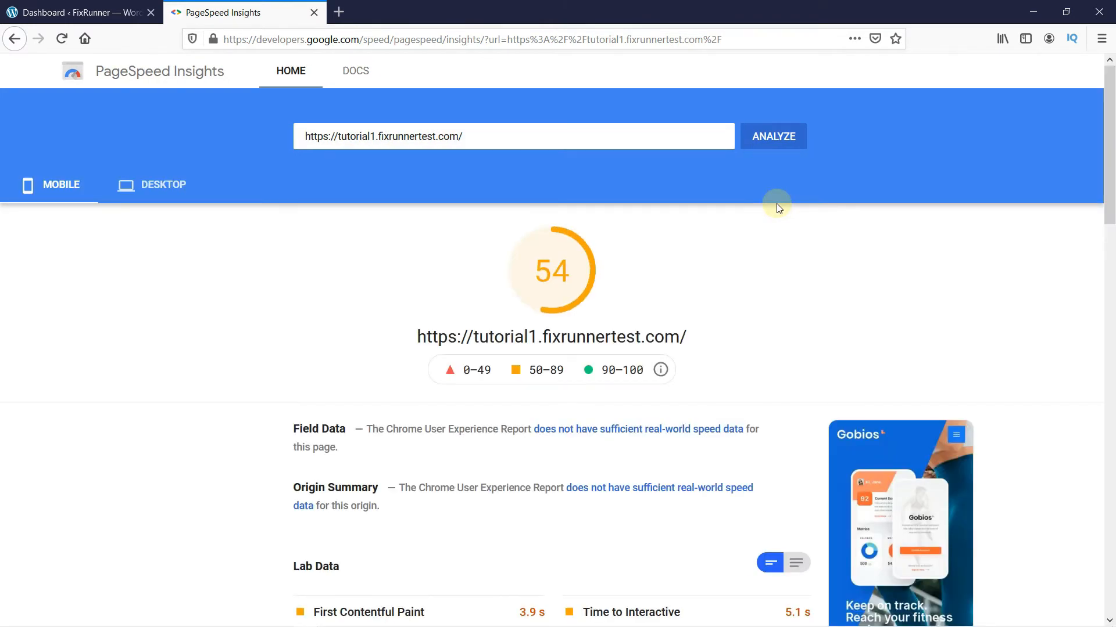
Review the mobile PageSpeed Insights score and lab data for tutorial1.fixrunnertest.com.
scroll(786, 244, "down", 2)
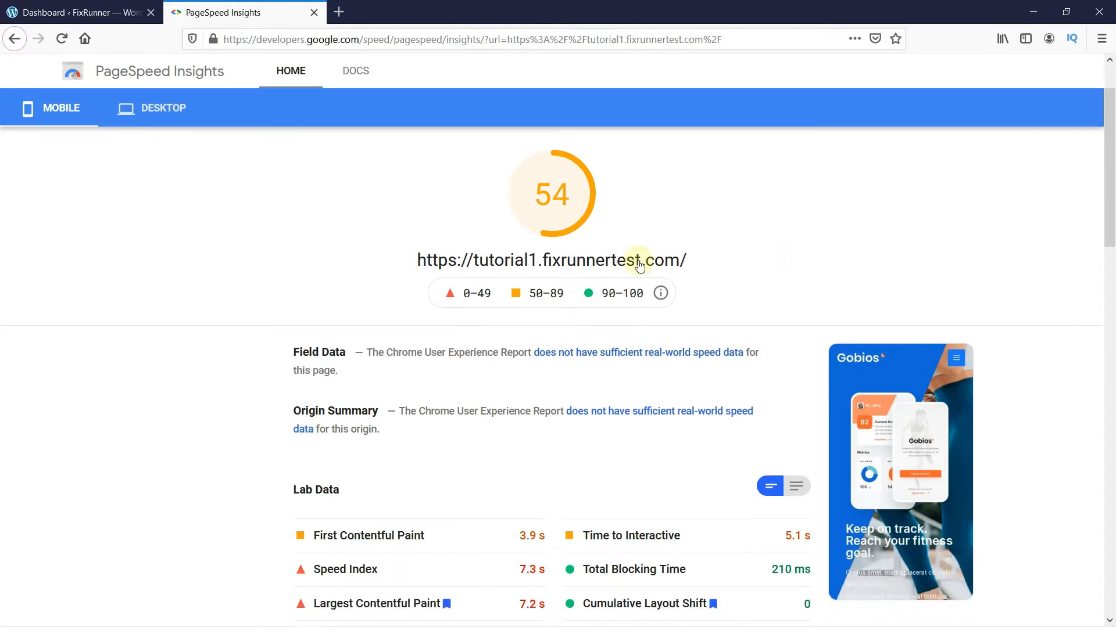
scroll(830, 295, "down", 4)
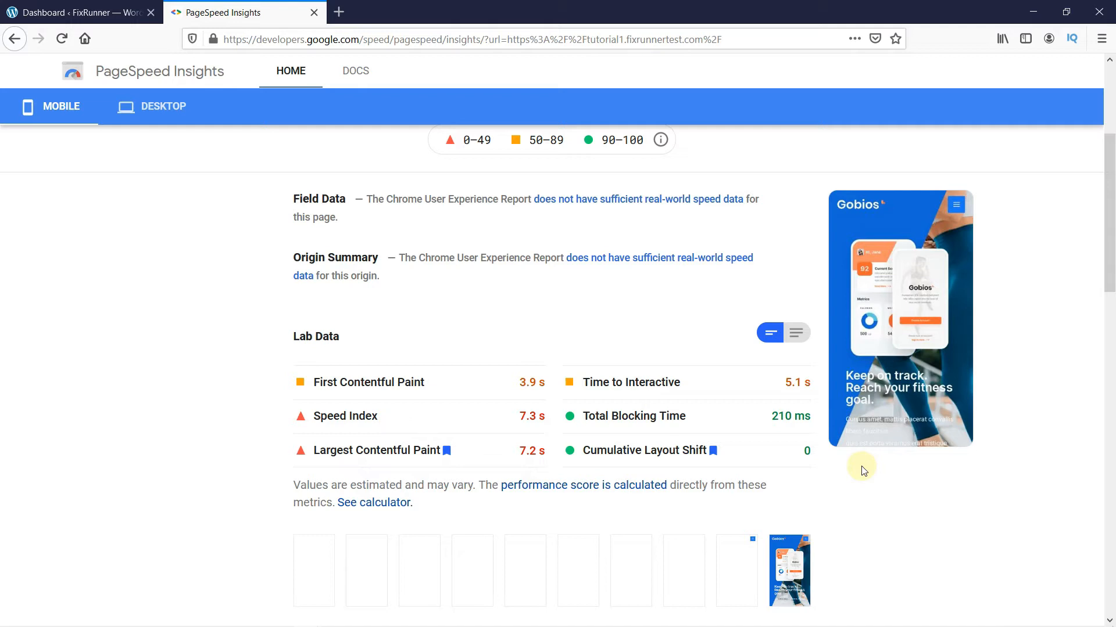
scroll(862, 470, "up", 3)
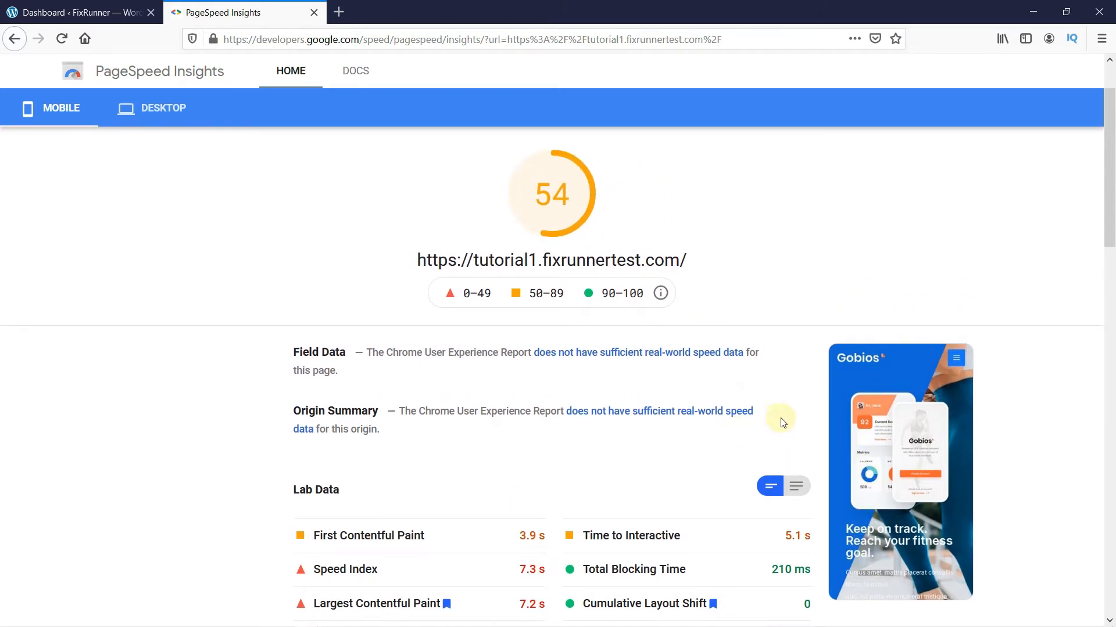
Close the PageSpeed report, search the web for "nitro pack" in a new tab and open the nitropack.io website.
left_click(314, 12)
left_click(176, 12)
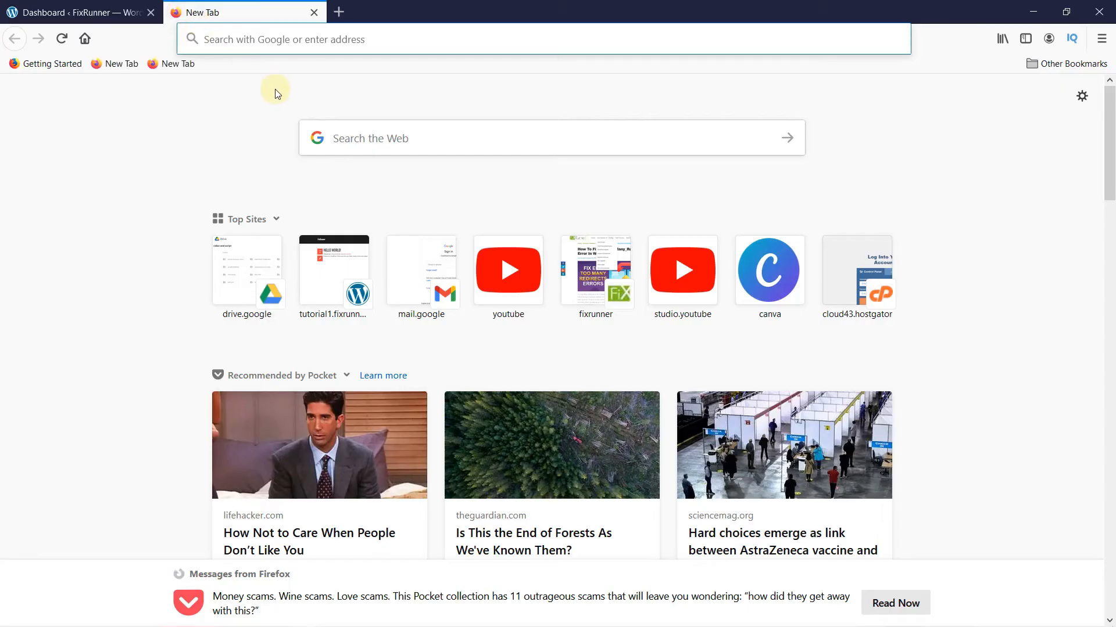
type("nit")
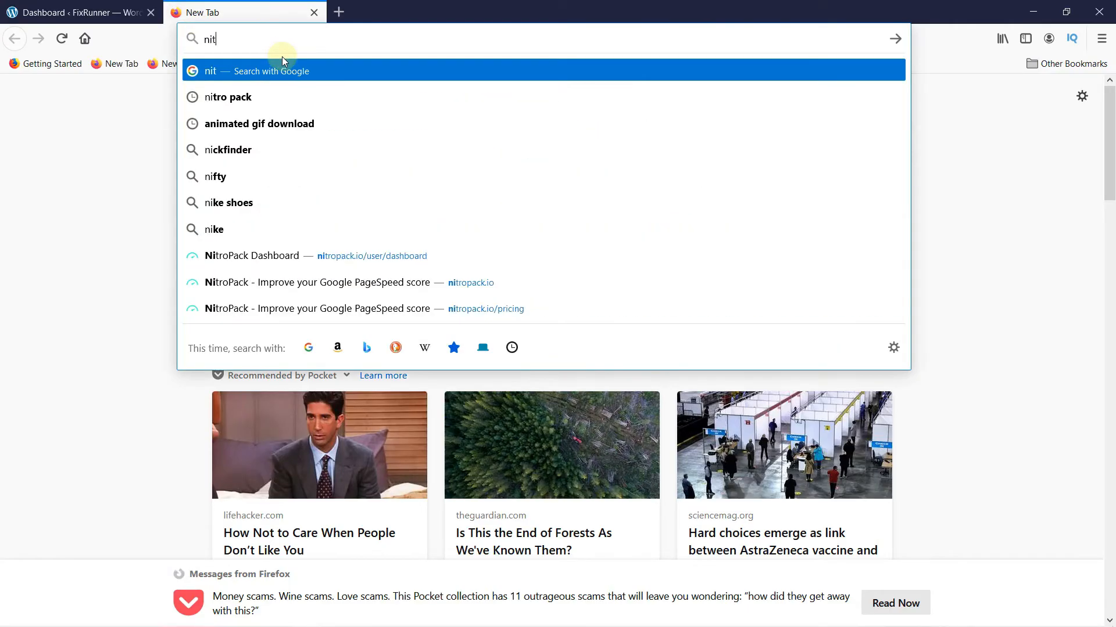
type("ro pack")
key("Return")
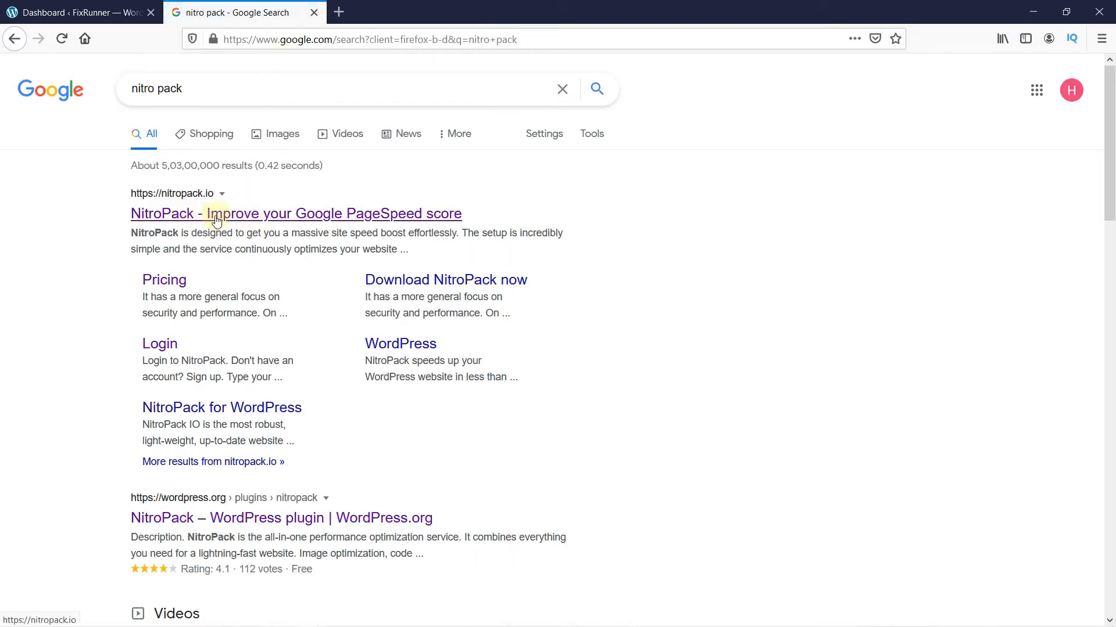
left_click(216, 218)
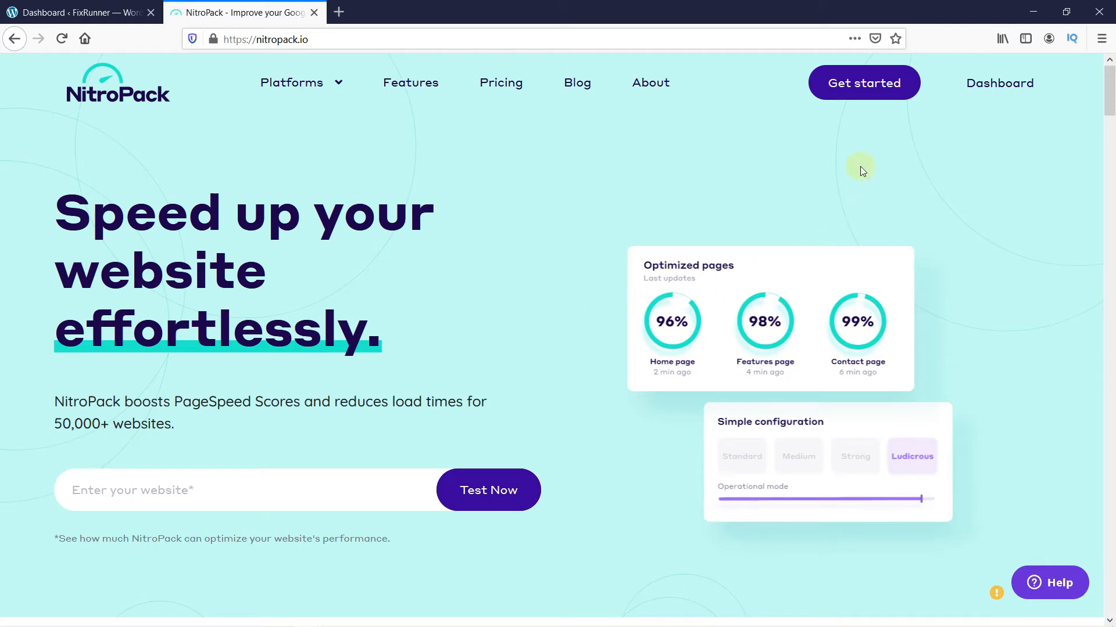
Get started with NitroPack by comparing its pricing plans and choosing the Free plan.
left_click(873, 96)
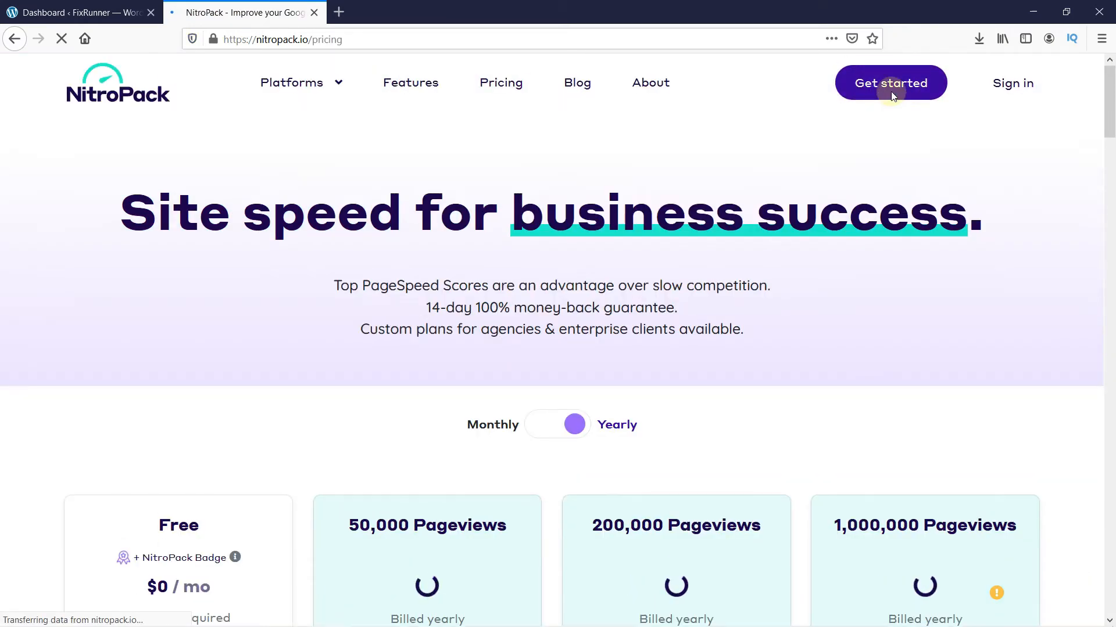
scroll(892, 93, "down", 3)
scroll(893, 92, "down", 3)
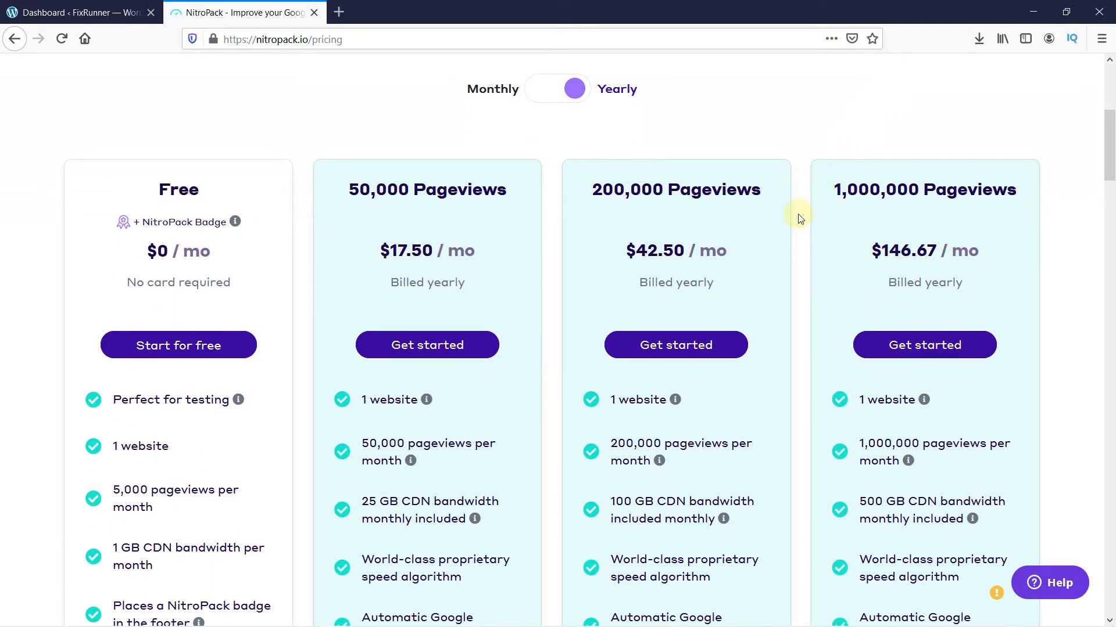
scroll(798, 216, "down", 1)
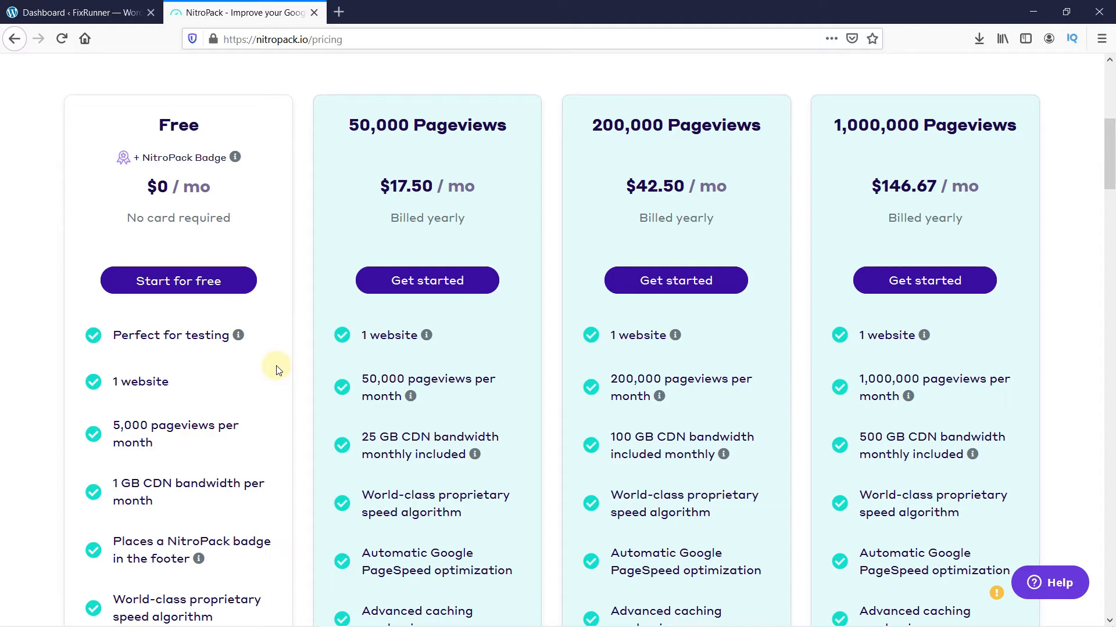
left_click(189, 282)
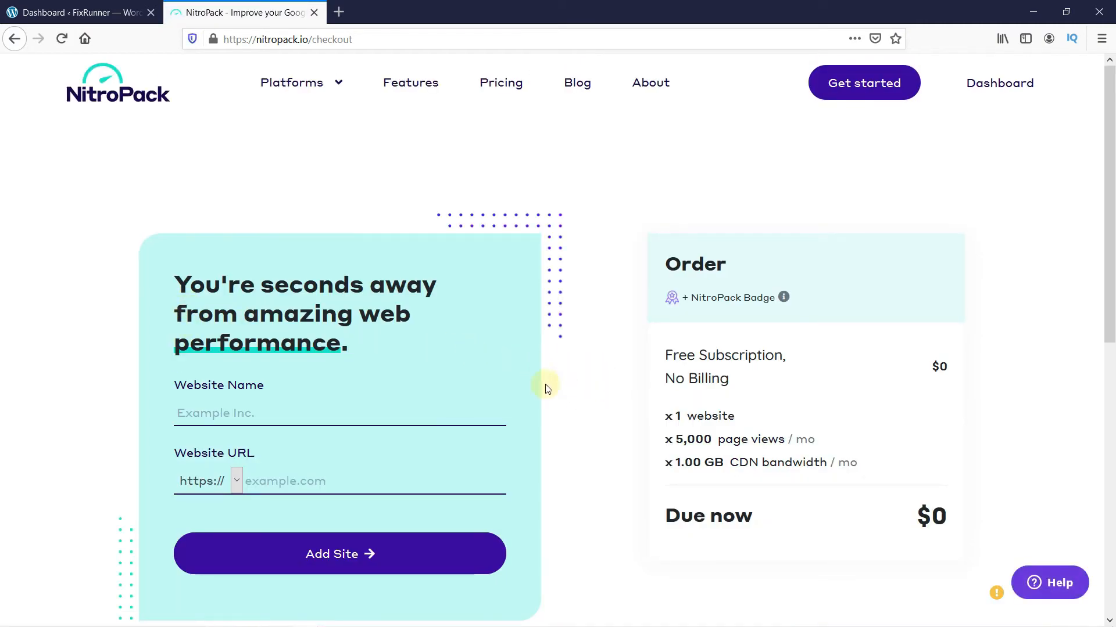
Review the website form and order summary of the free subscription checkout, and open the NitroPack account dashboard.
scroll(593, 389, "down", 2)
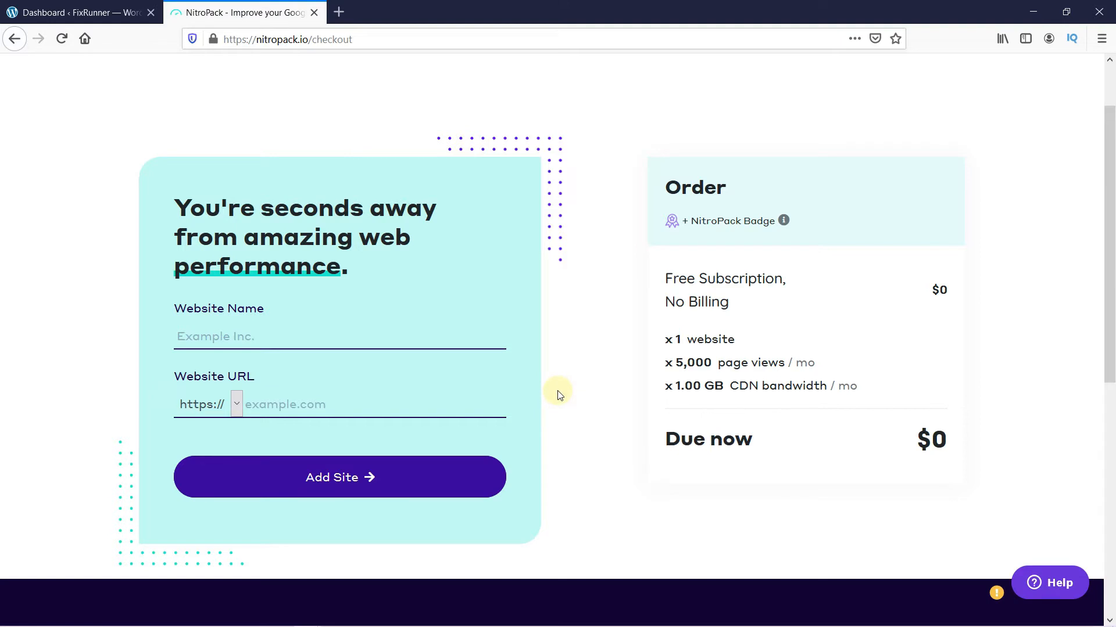
scroll(555, 395, "up", 2)
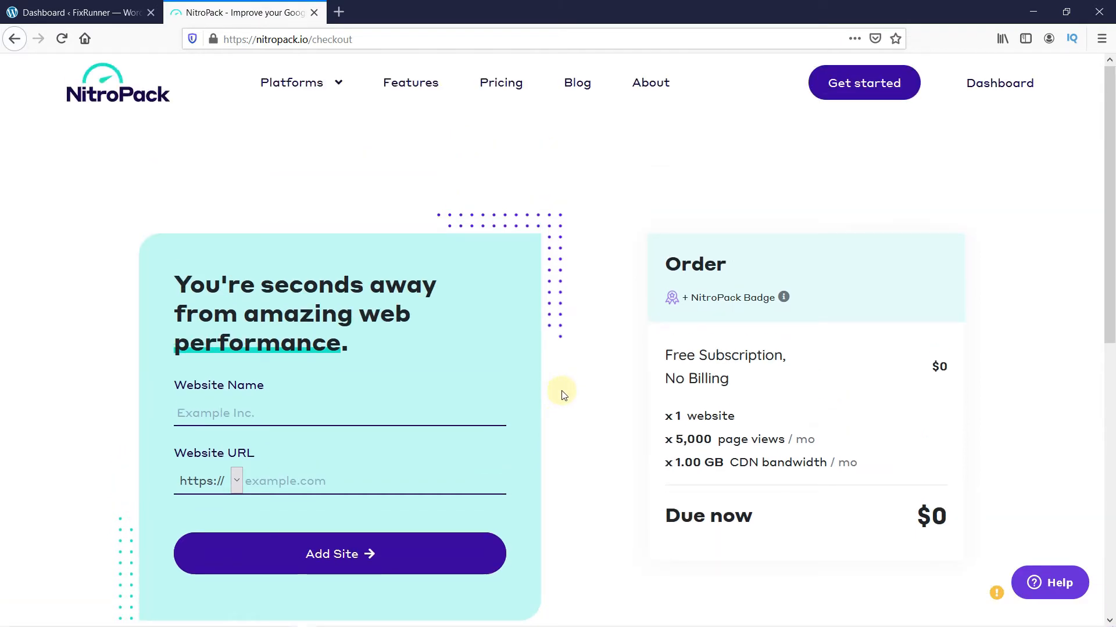
left_click(1009, 90)
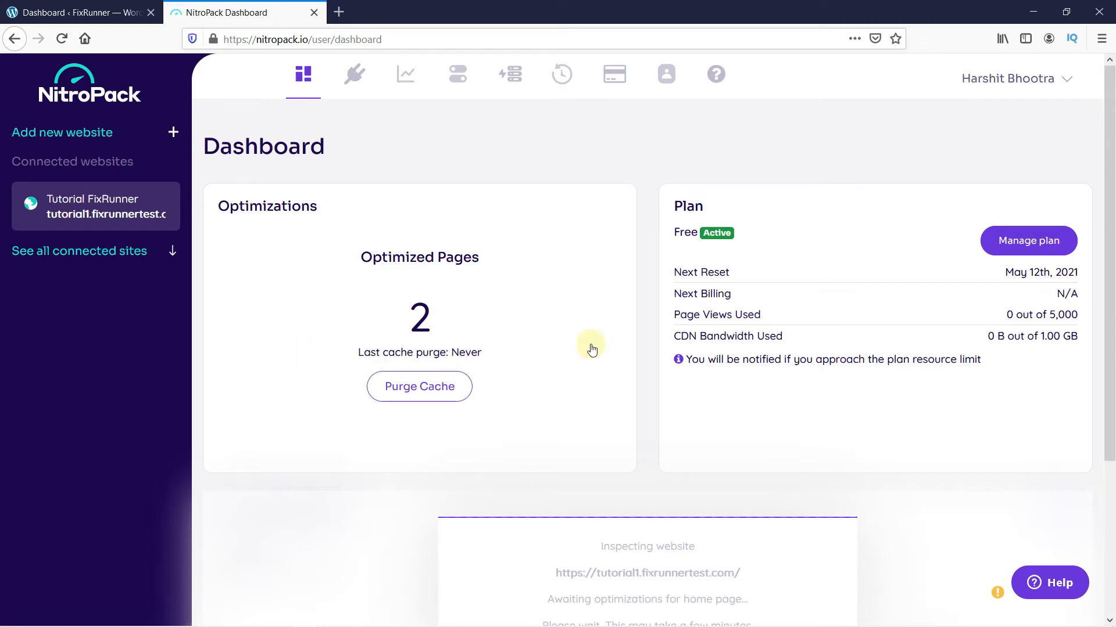
Switch to the WordPress admin, search the plugins available to add for "nitropack", and install and activate the NitroPack plugin.
left_click(84, 14)
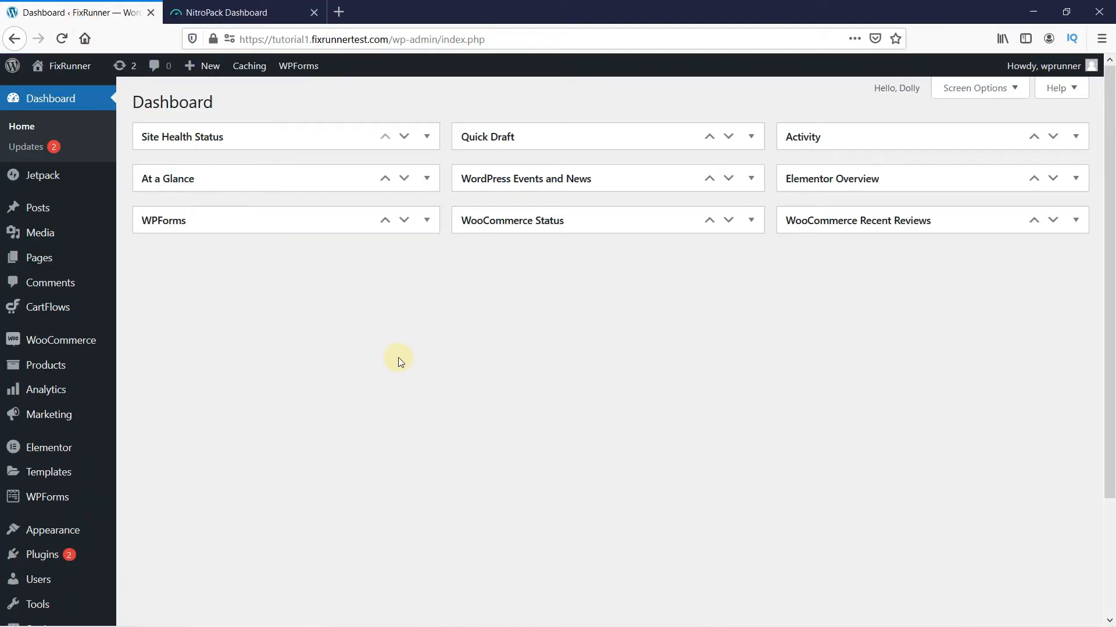
mouse_move(76, 555)
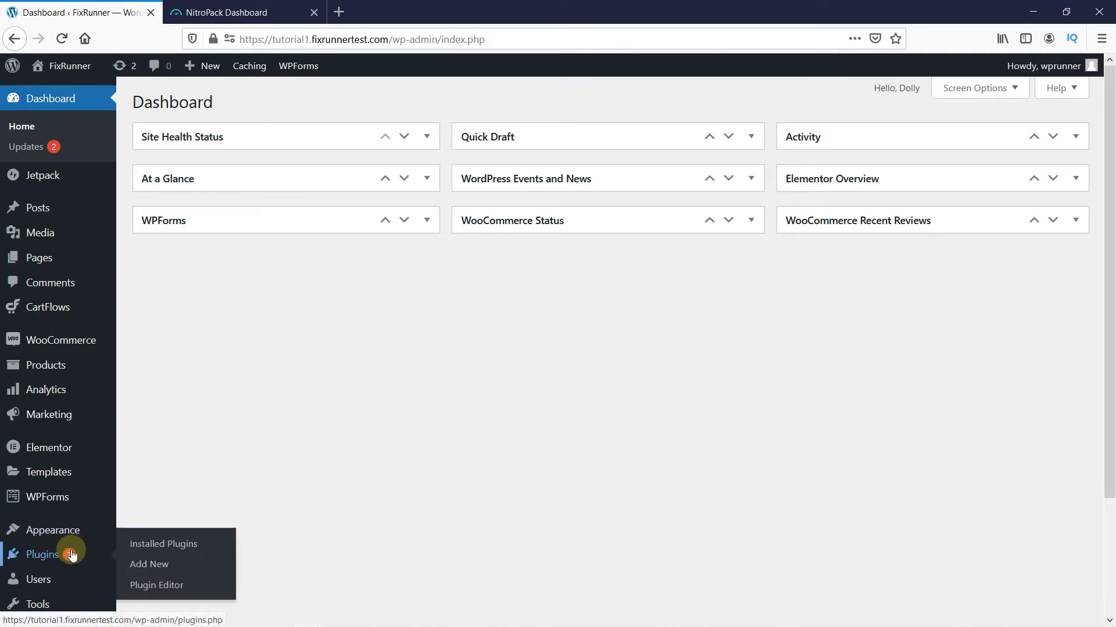
left_click(145, 571)
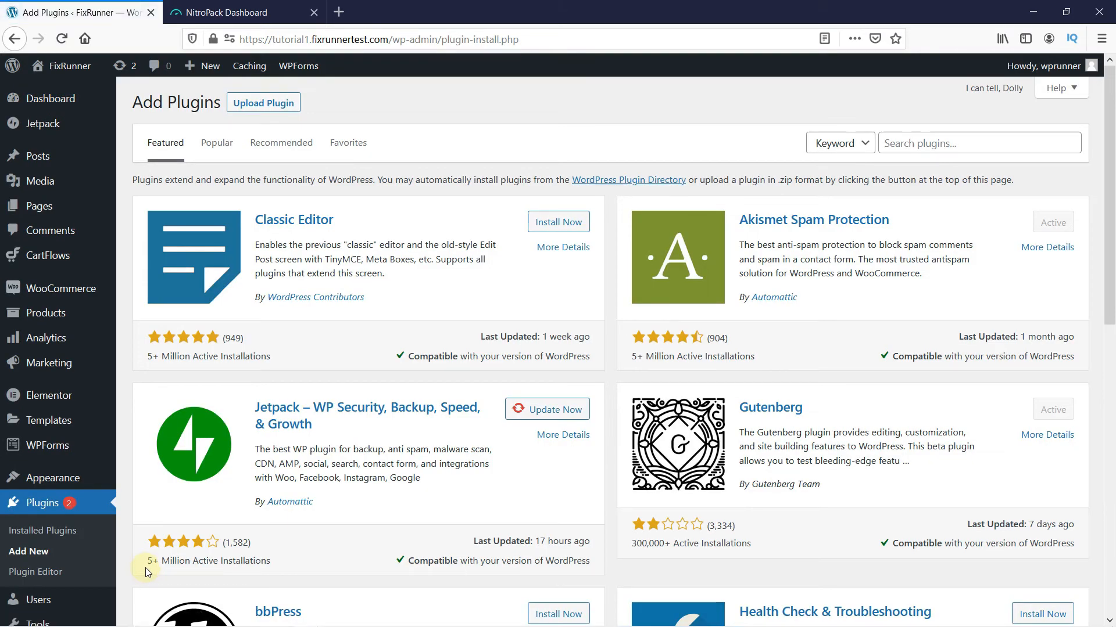
left_click(900, 142)
type("nitropack")
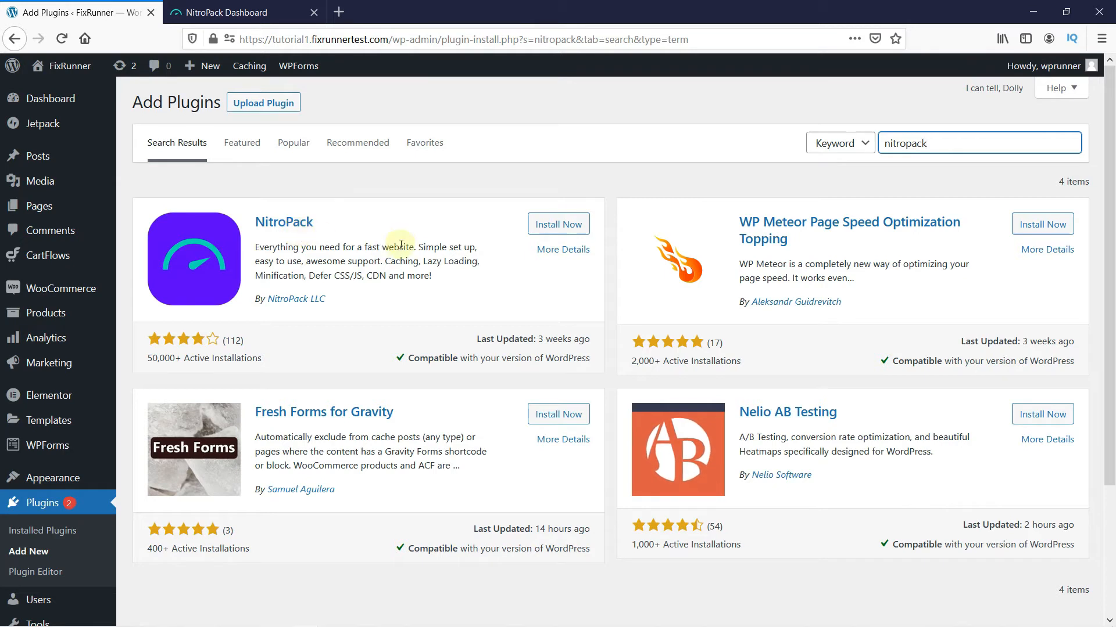
left_click(566, 225)
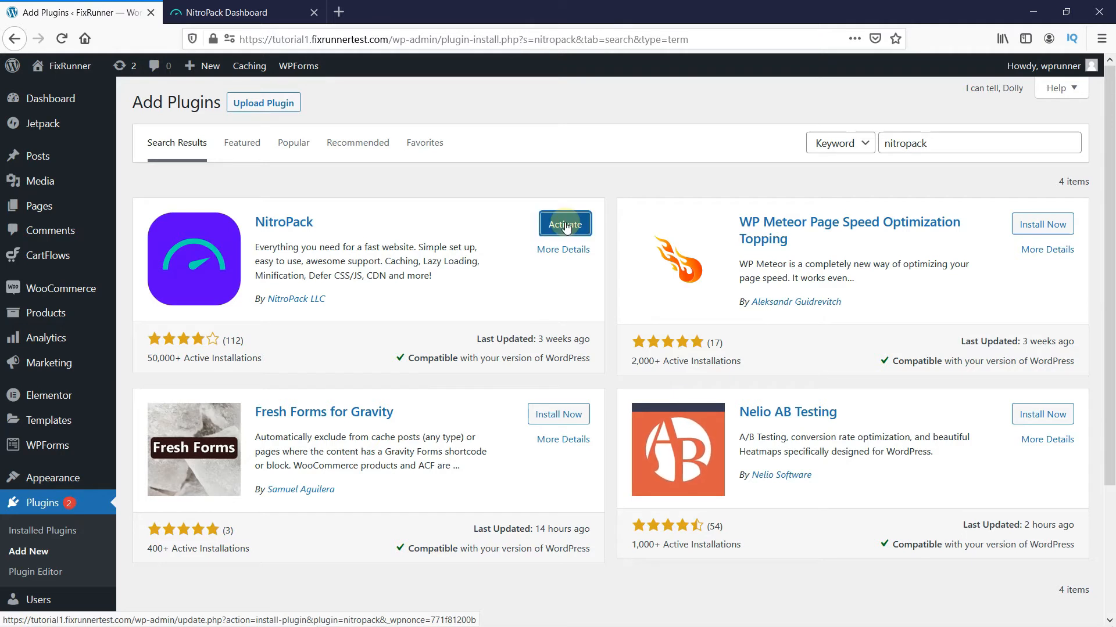
left_click(567, 226)
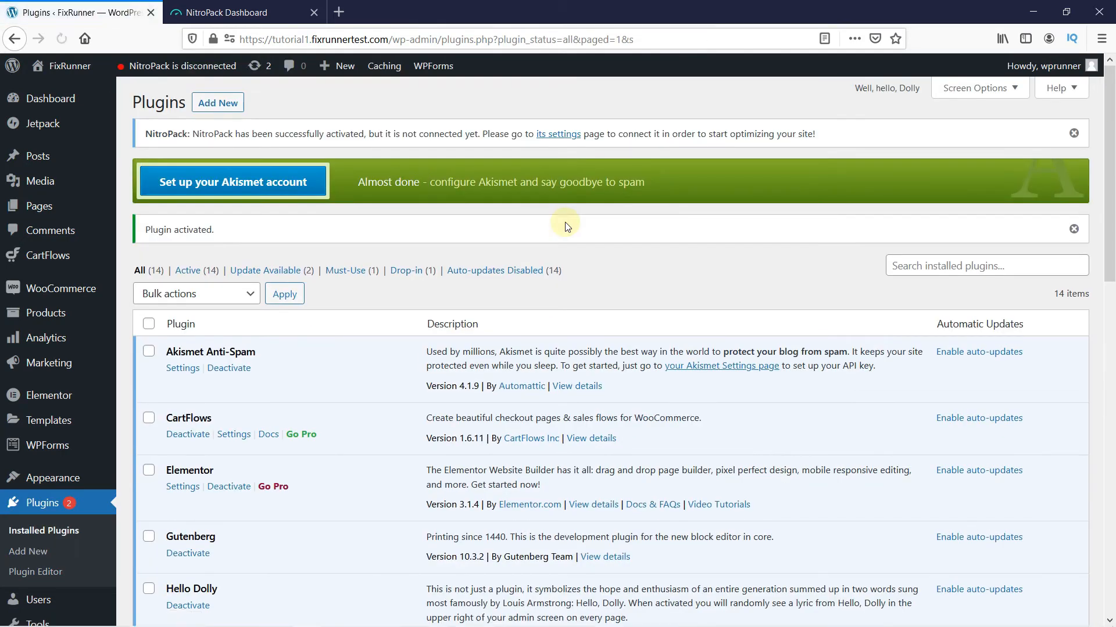
Open the settings of the installed NitroPack plugin and connect the WordPress site to NitroPack.
scroll(728, 288, "down", 3)
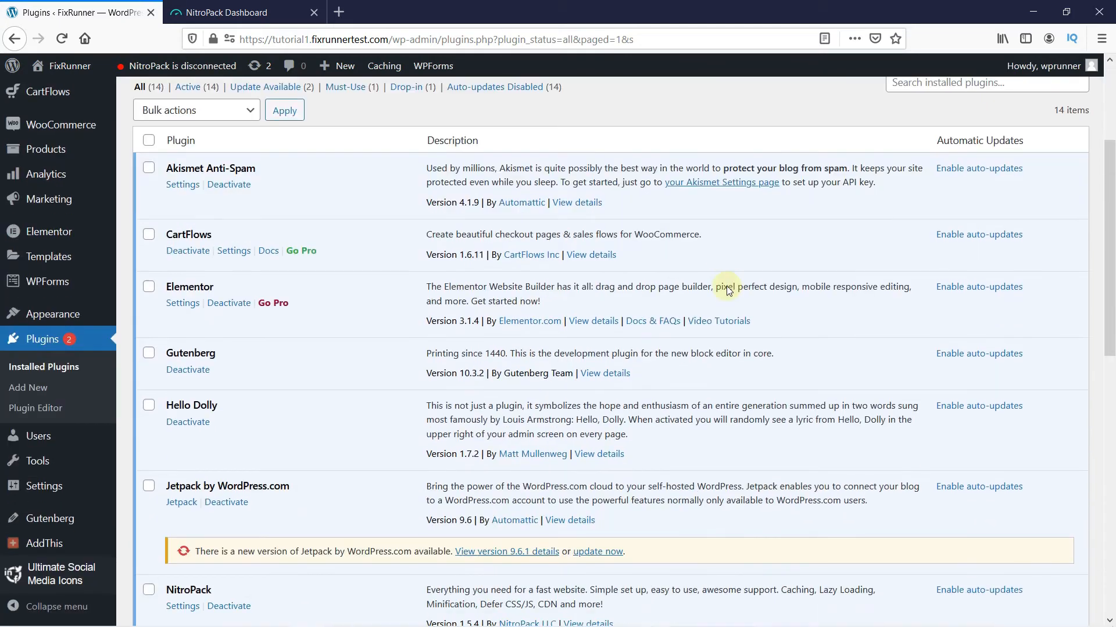
scroll(728, 289, "down", 3)
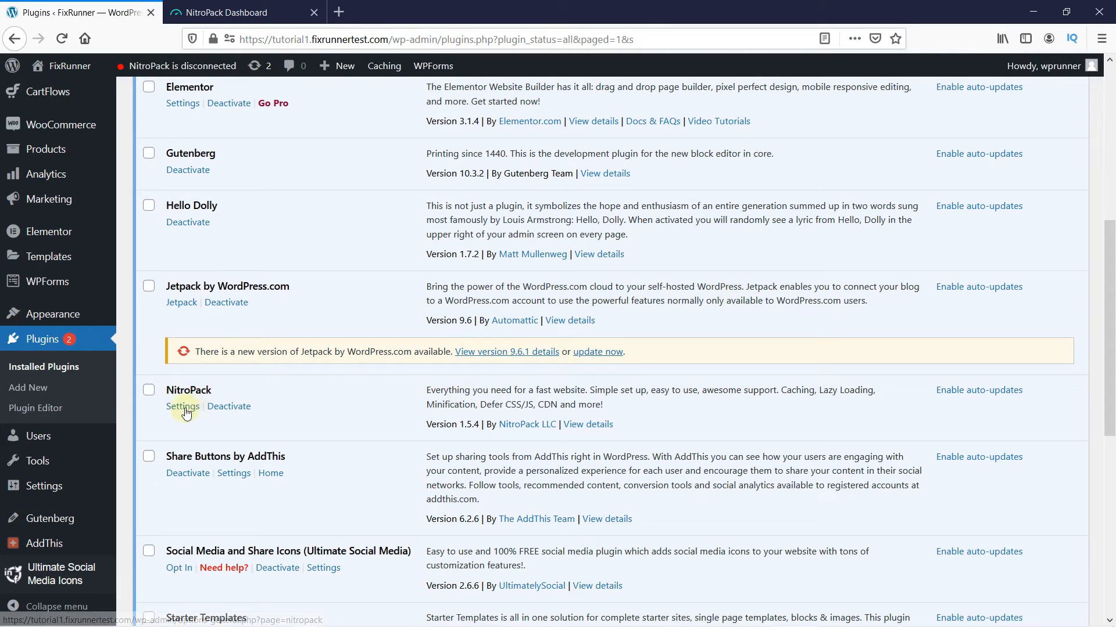
left_click(184, 409)
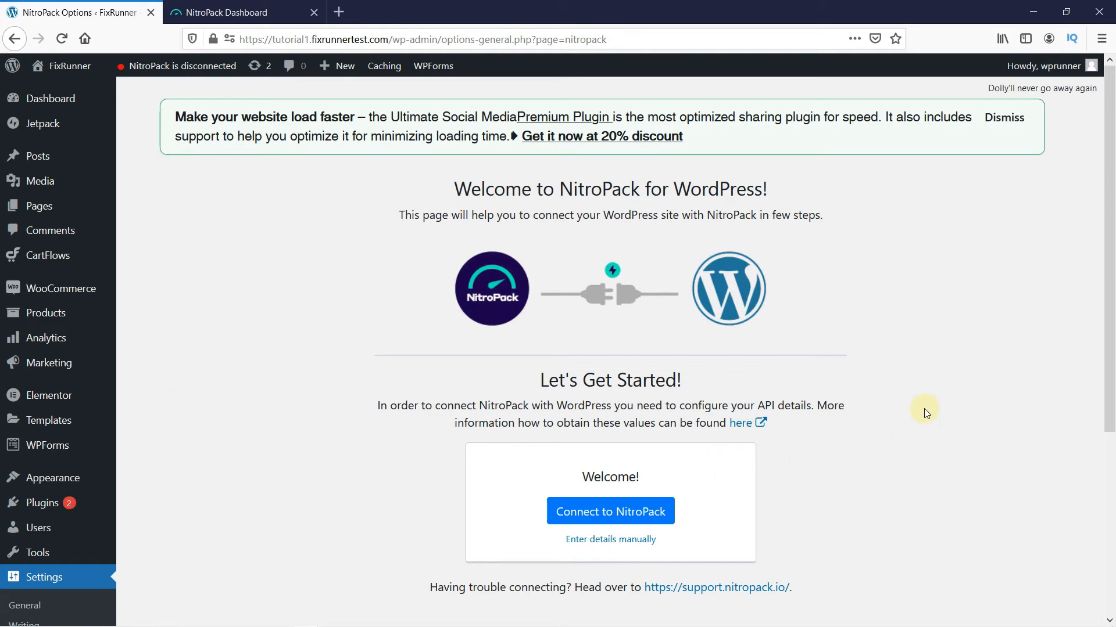
left_click(606, 513)
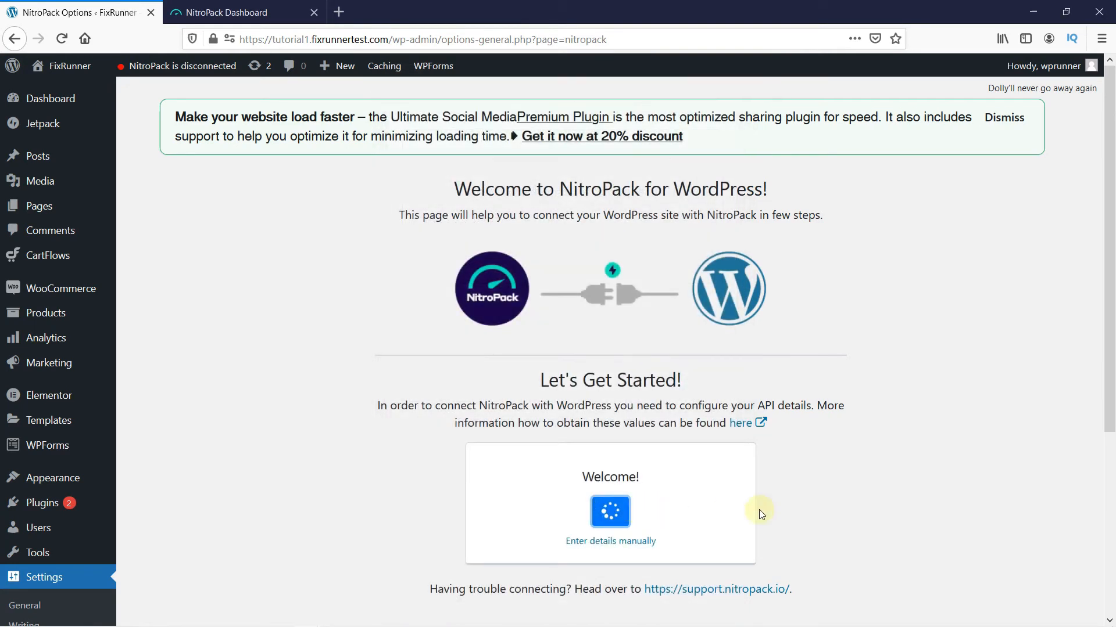
scroll(846, 503, "down", 1)
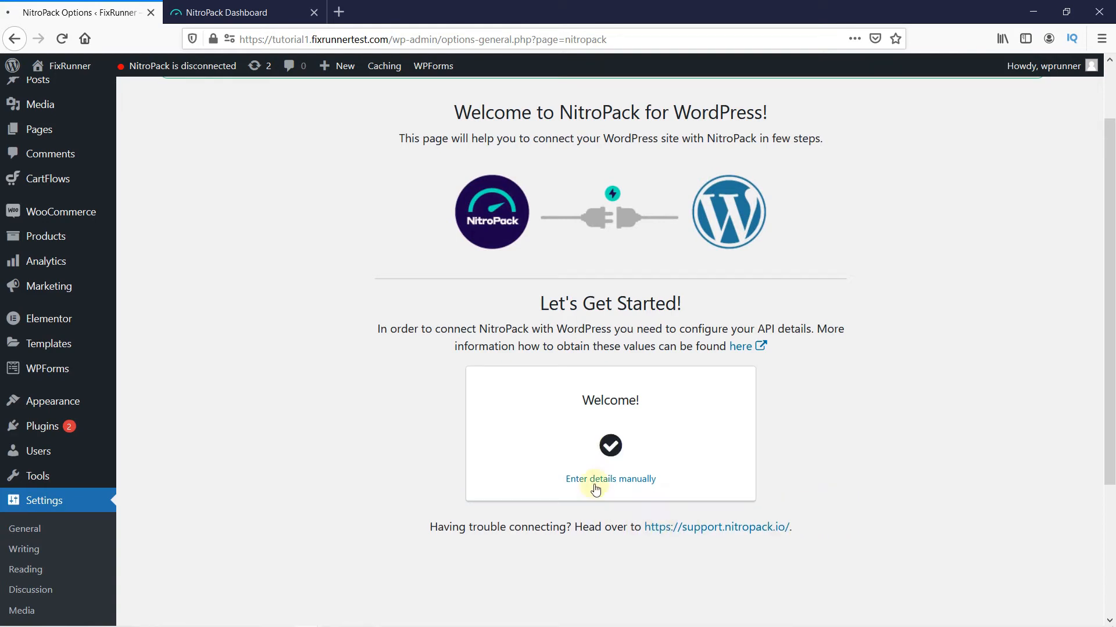
left_click(617, 487)
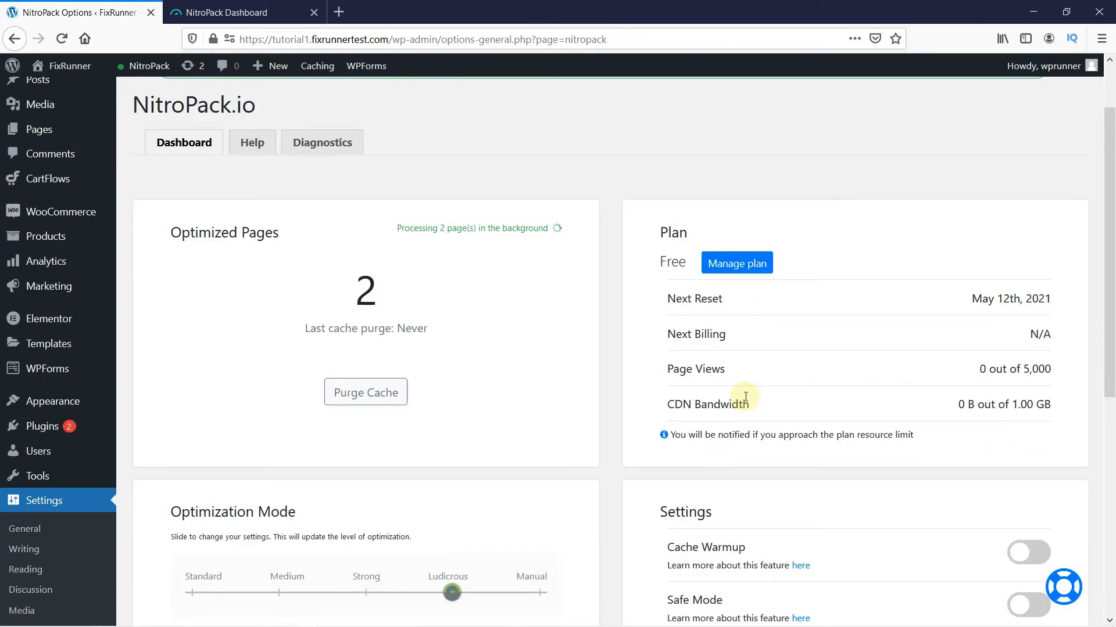
Check the site's connection status and API details in the NitroPack account, and return to the WordPress plugin settings.
left_click(227, 7)
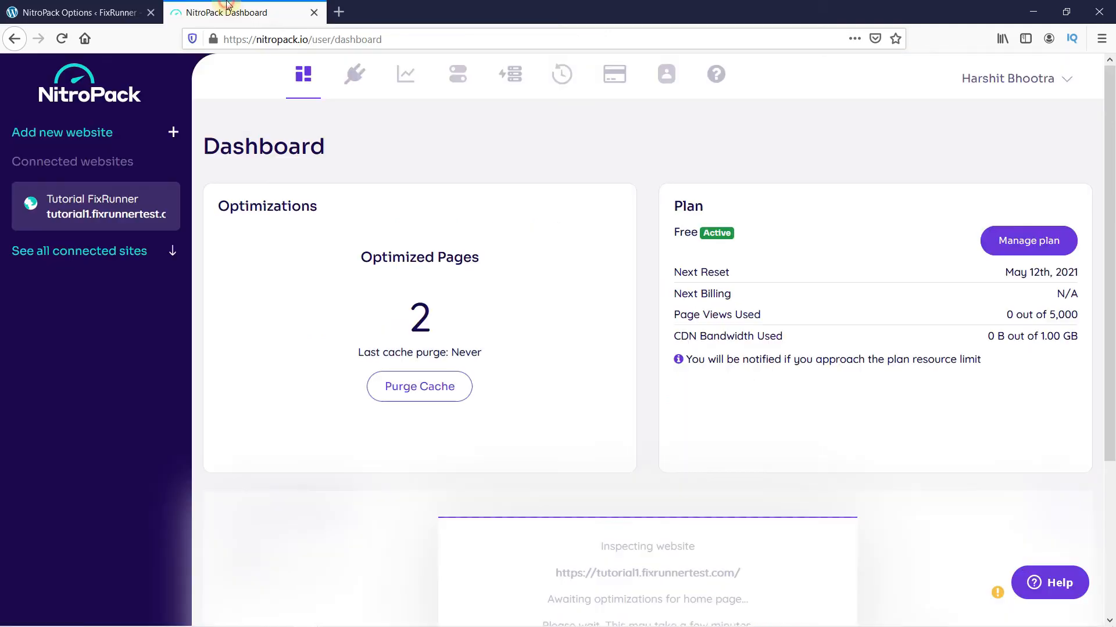
left_click(358, 79)
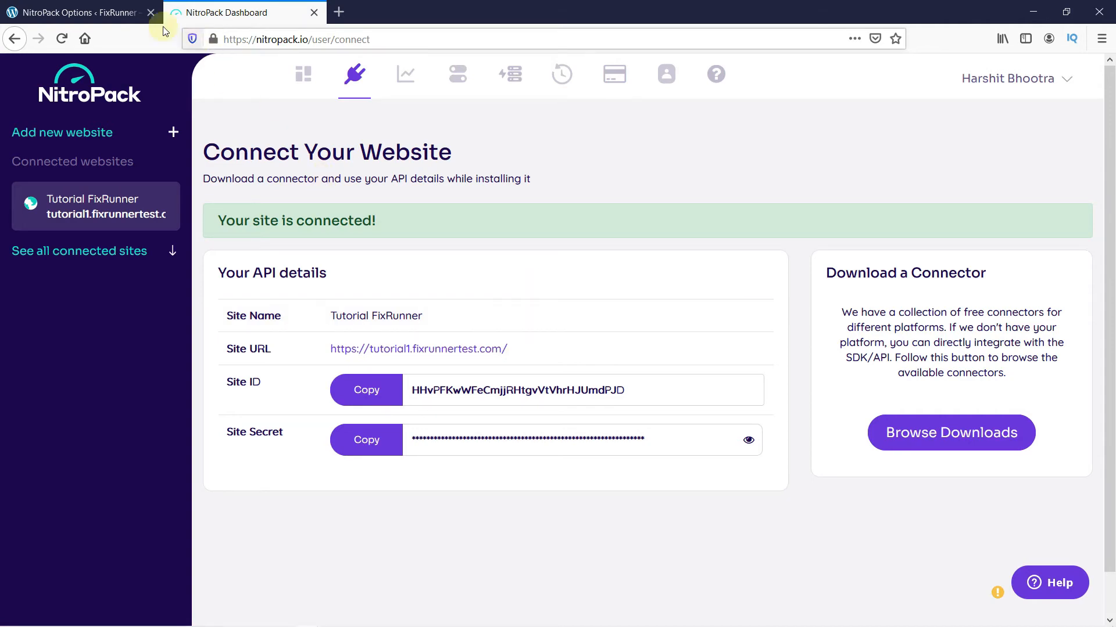
left_click(104, 12)
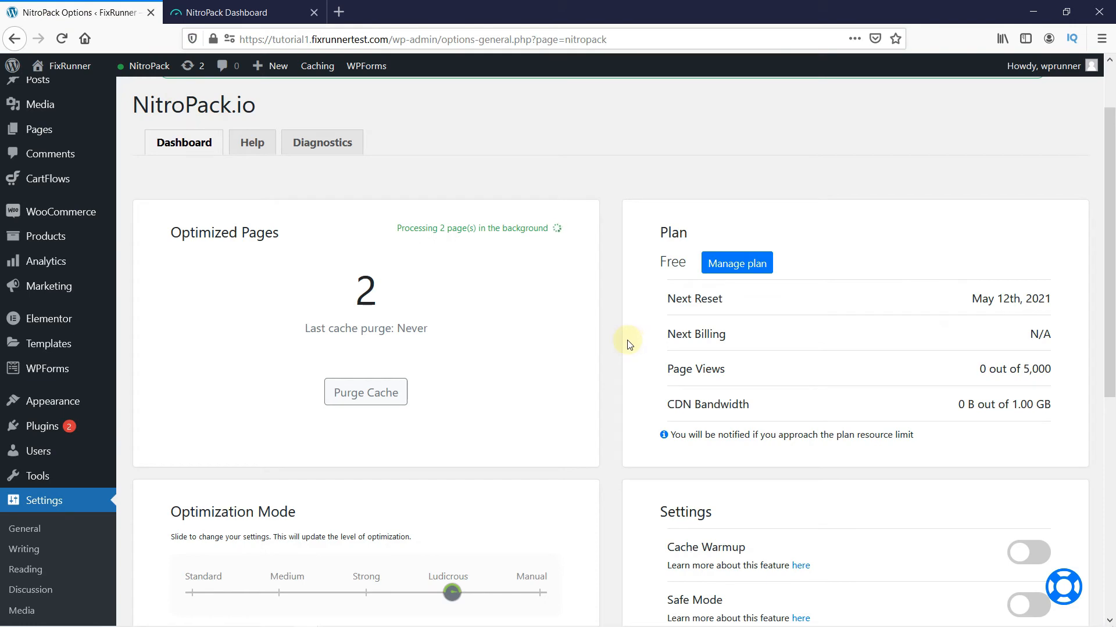
Try the Strong, Medium and Manual optimization modes in the NitroPack settings, and set the mode back to Ludicrous.
scroll(629, 344, "down", 3)
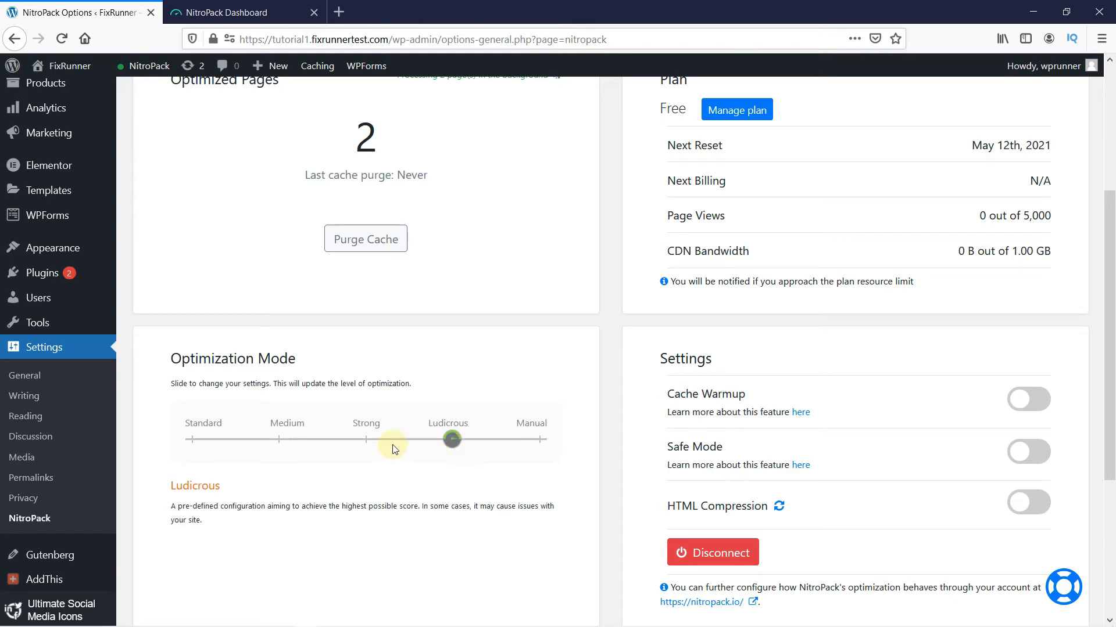
left_click_drag(449, 440, 385, 443)
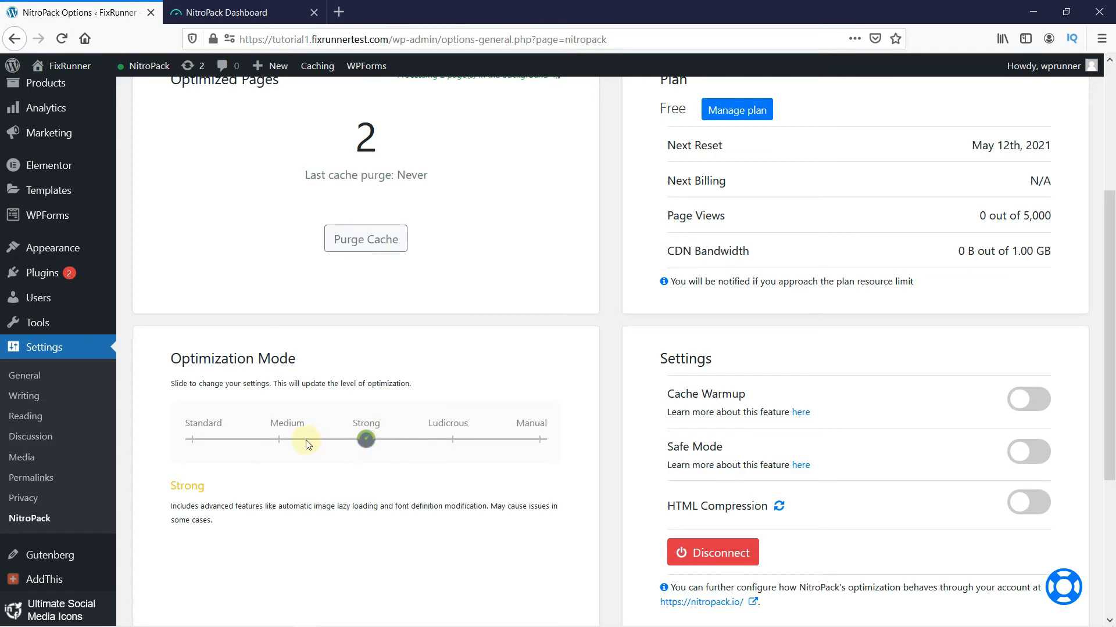
left_click(281, 443)
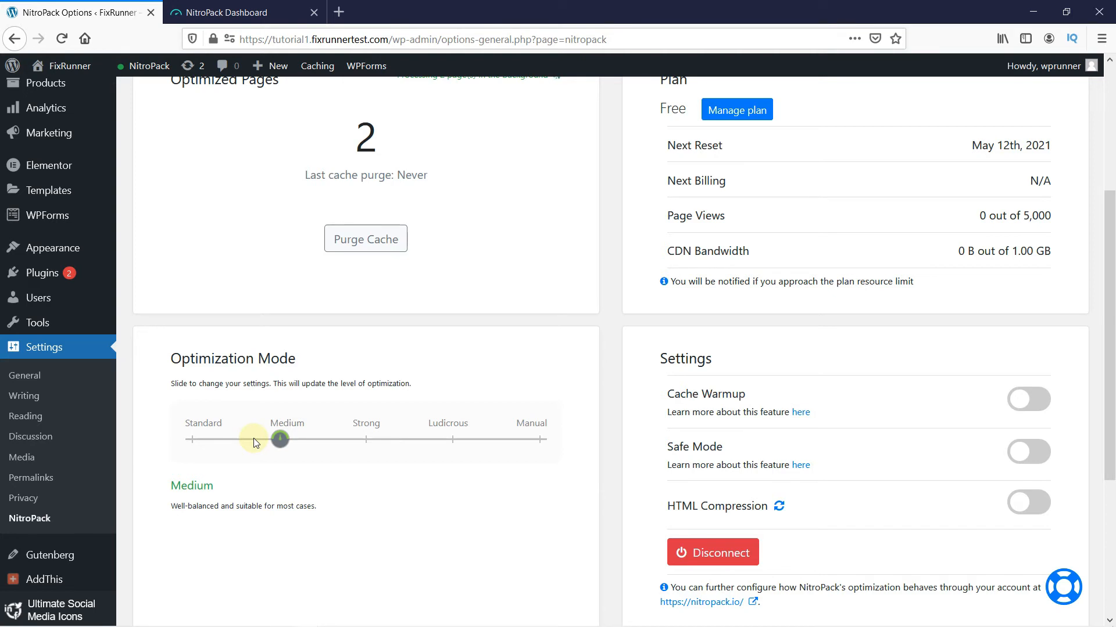
left_click(365, 442)
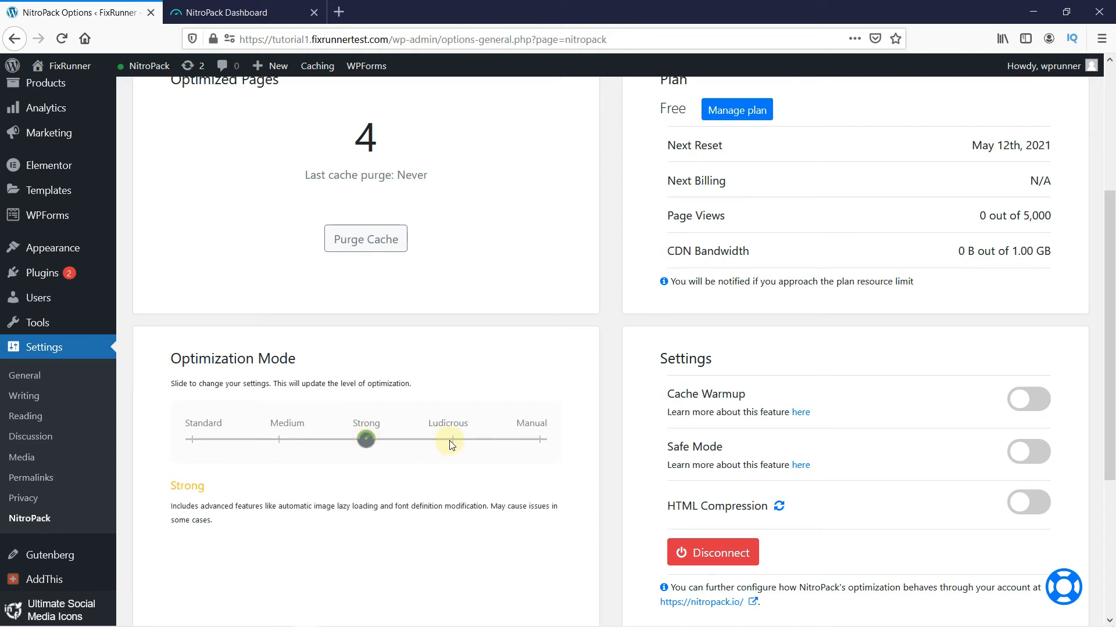
left_click(452, 443)
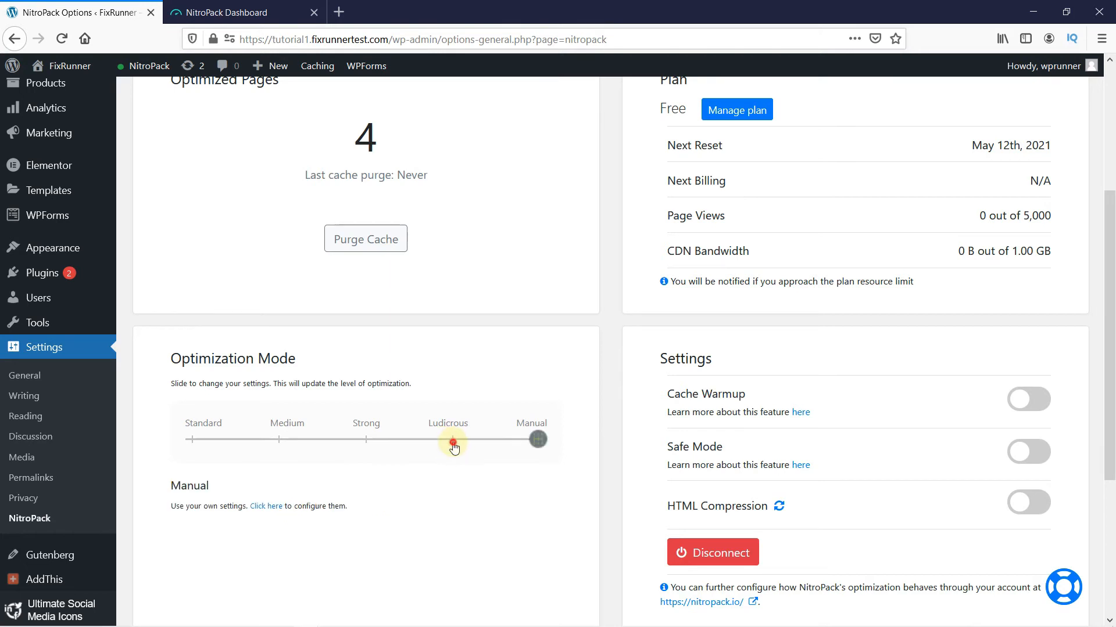
left_click(465, 439)
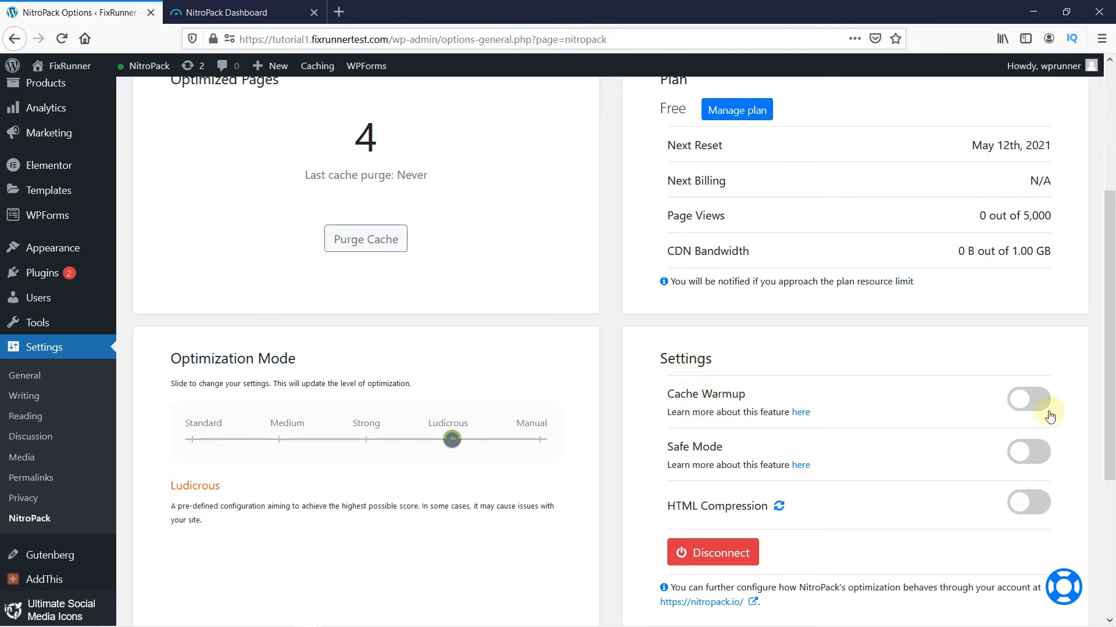
Enable Cache Warmup, accepting its use of 10 page optimizations, and turn on HTML Compression in the NitroPack plugin settings.
left_click(1030, 401)
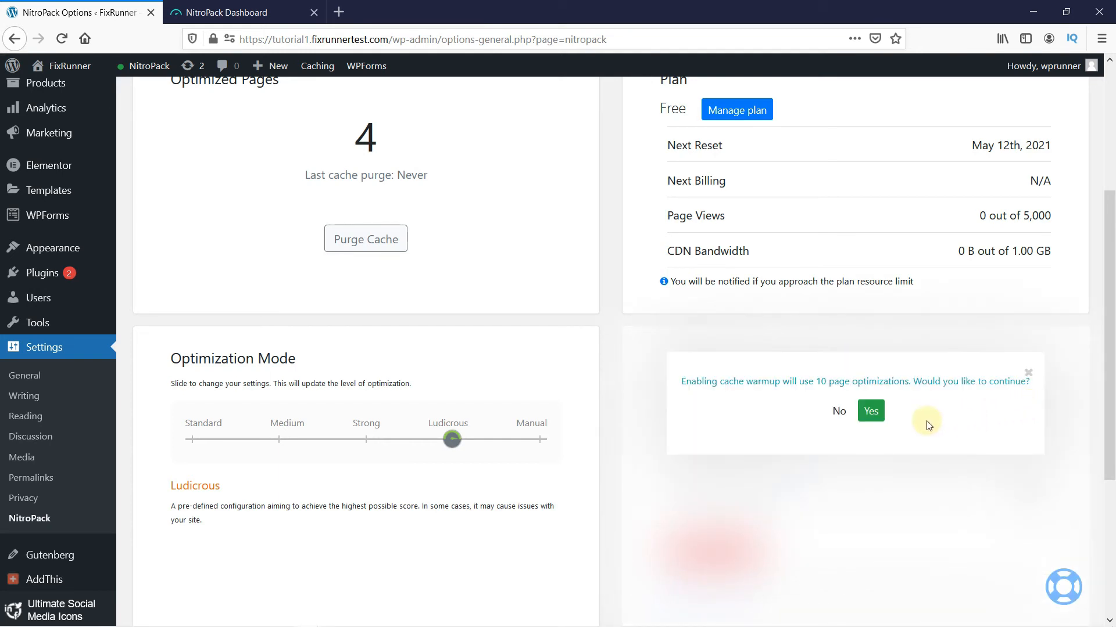
left_click(868, 411)
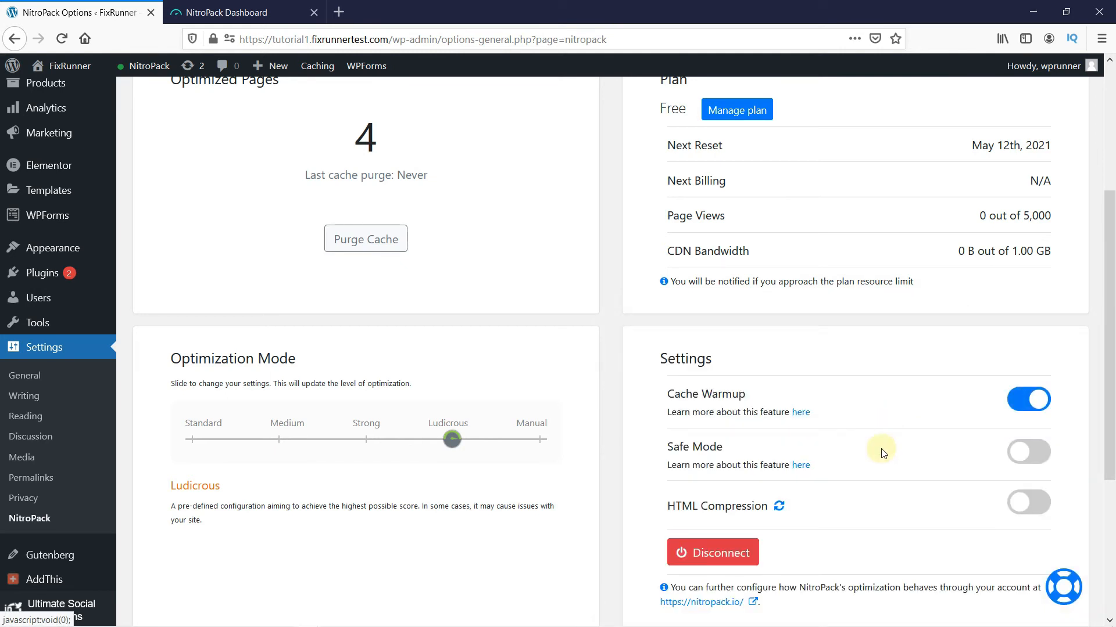
scroll(879, 450, "down", 1)
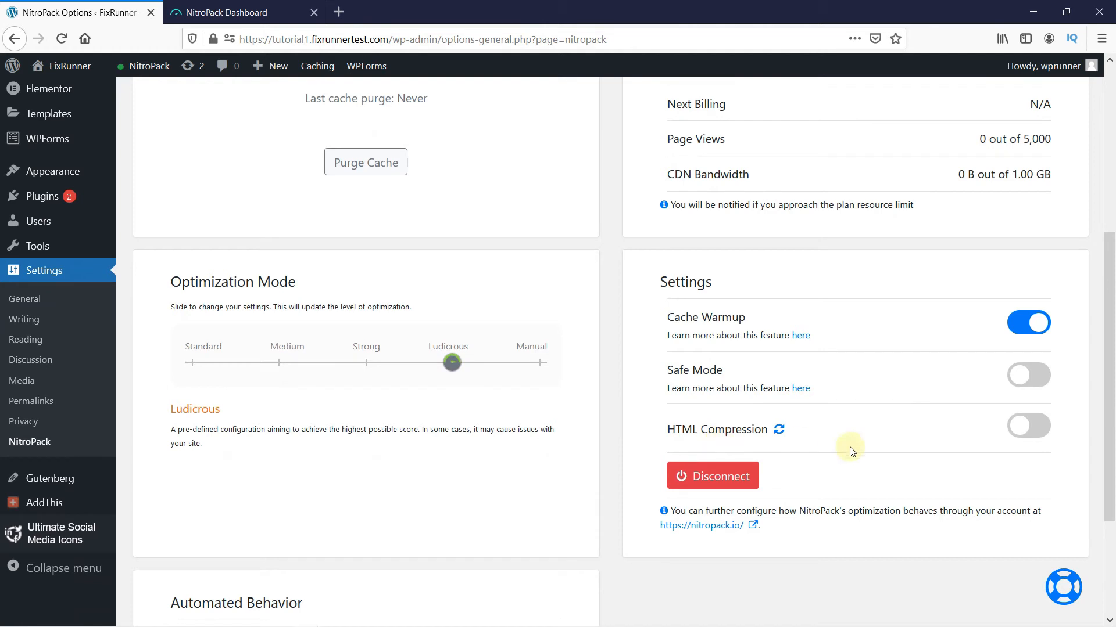
left_click(1025, 431)
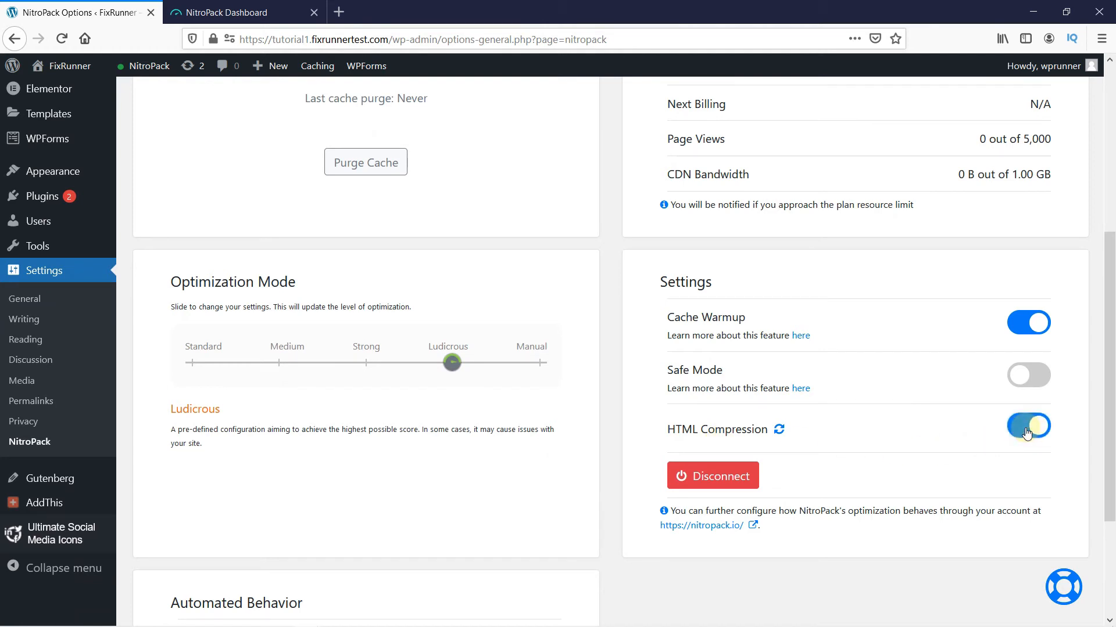
scroll(1025, 433, "up", 1)
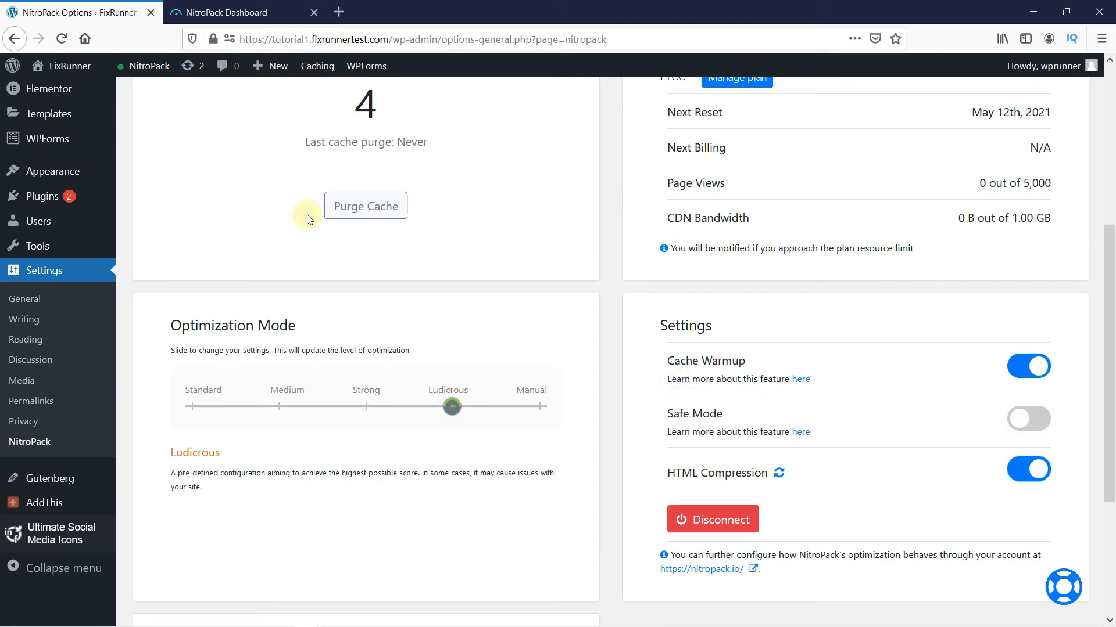
Switch to the NitroPack account, open the site's settings, and examine the configuration level and the first general options.
left_click(248, 17)
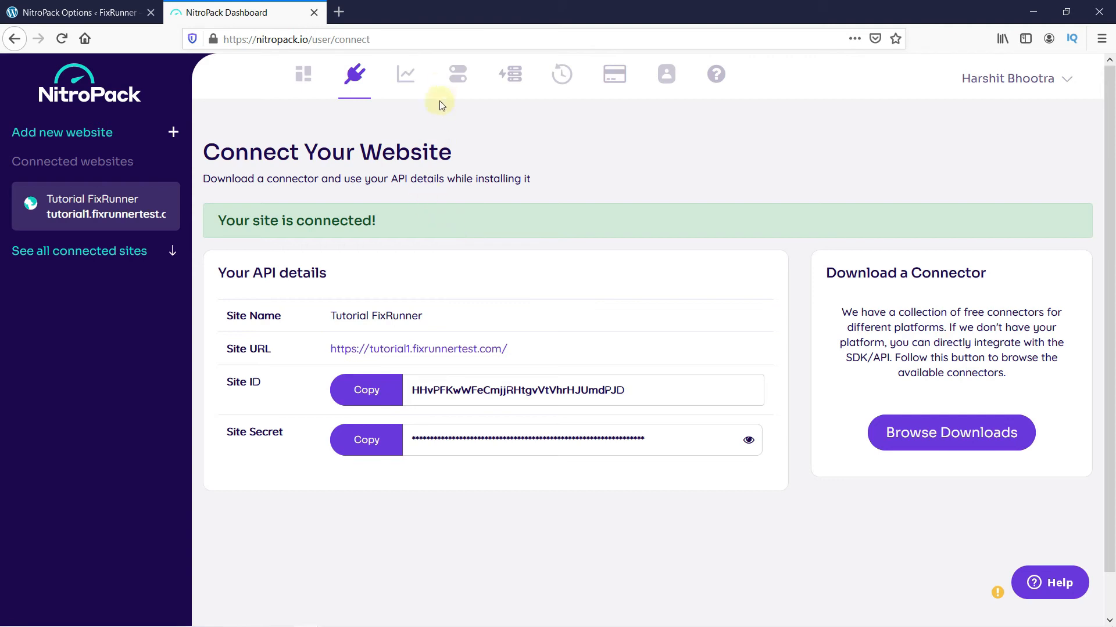
left_click(459, 81)
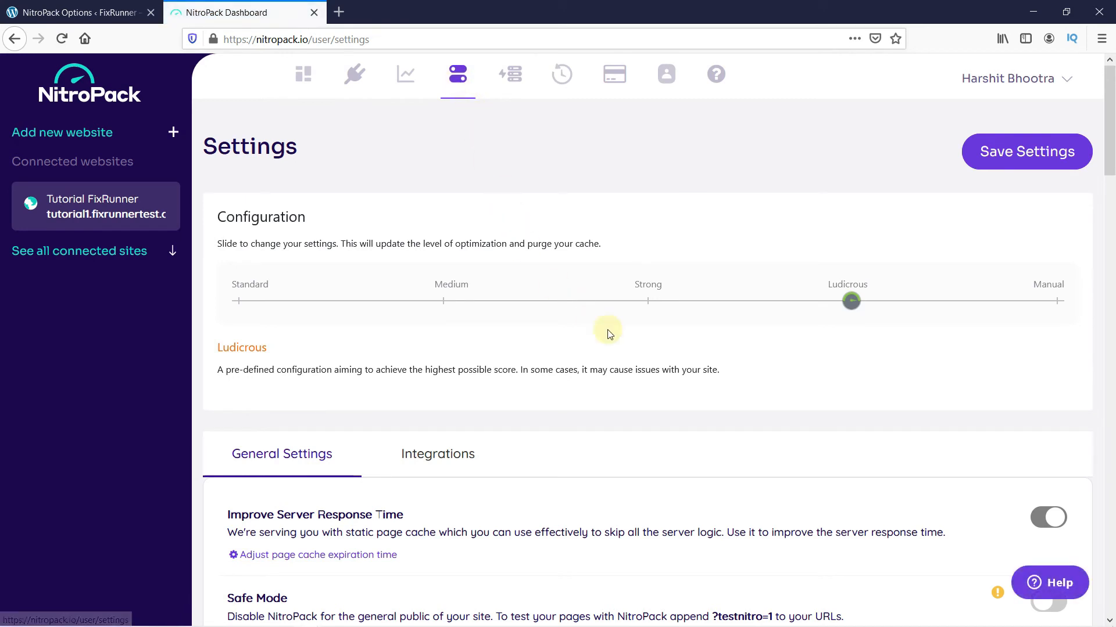
scroll(622, 334, "down", 2)
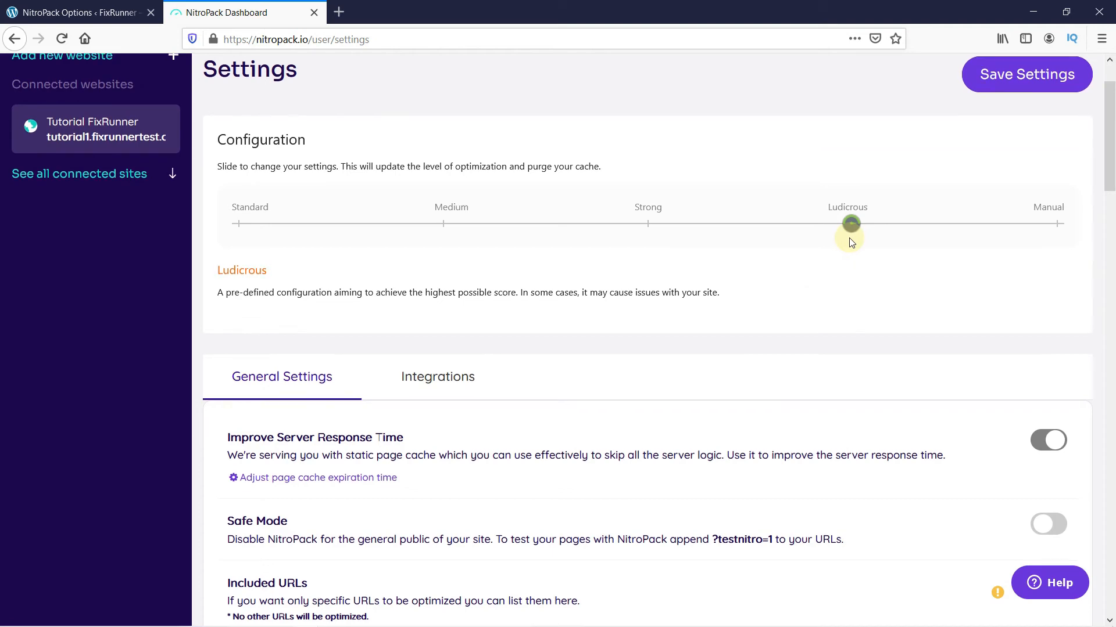
scroll(846, 238, "down", 4)
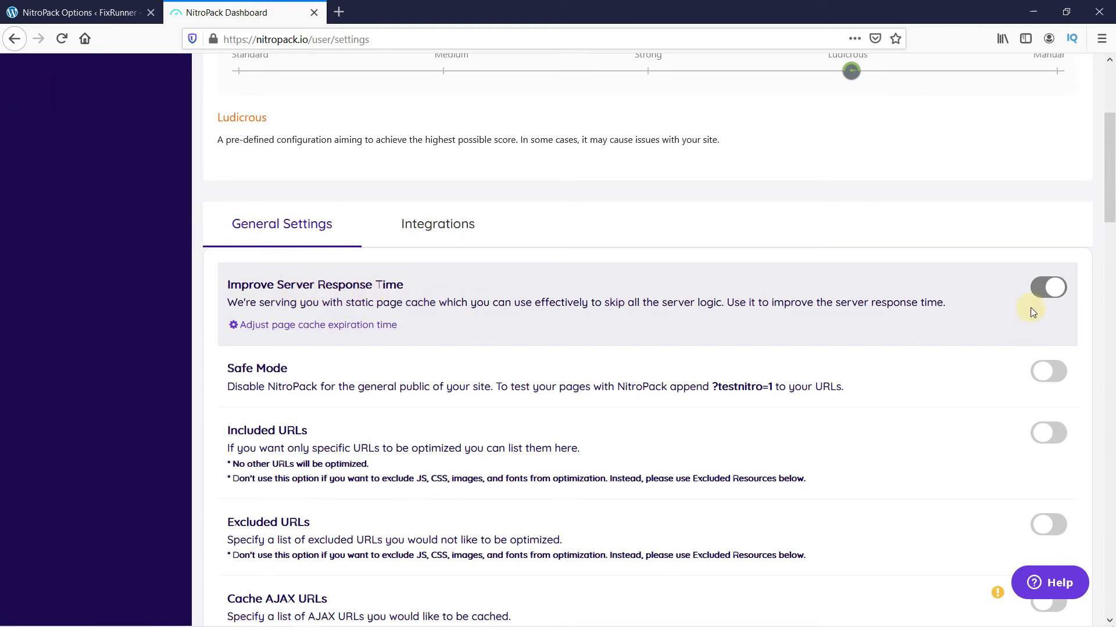
scroll(1051, 305, "down", 2)
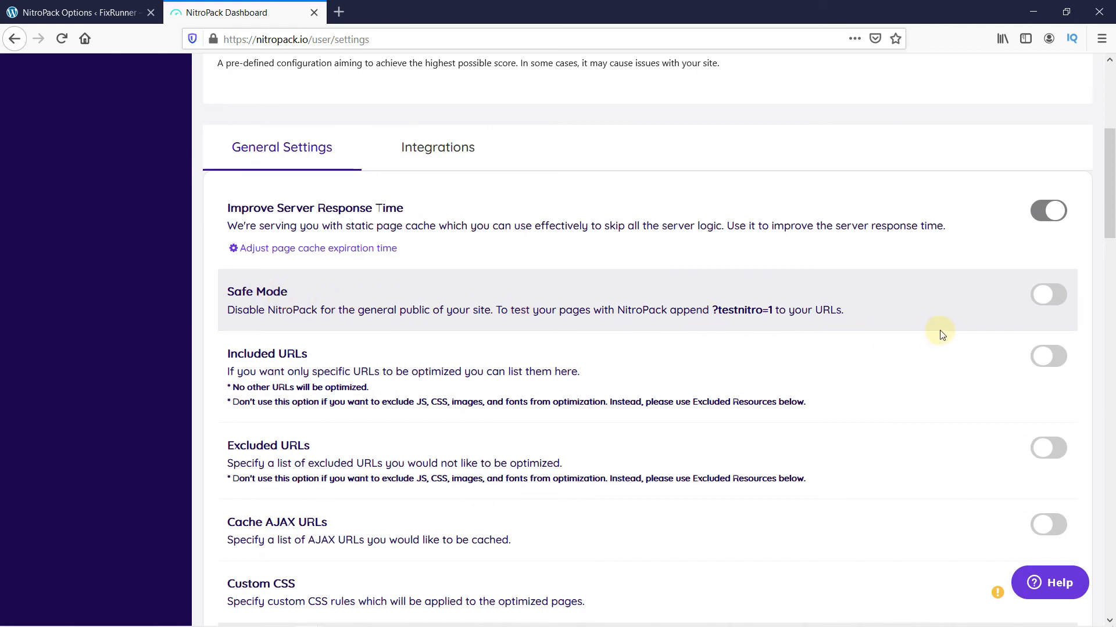
scroll(942, 334, "down", 4)
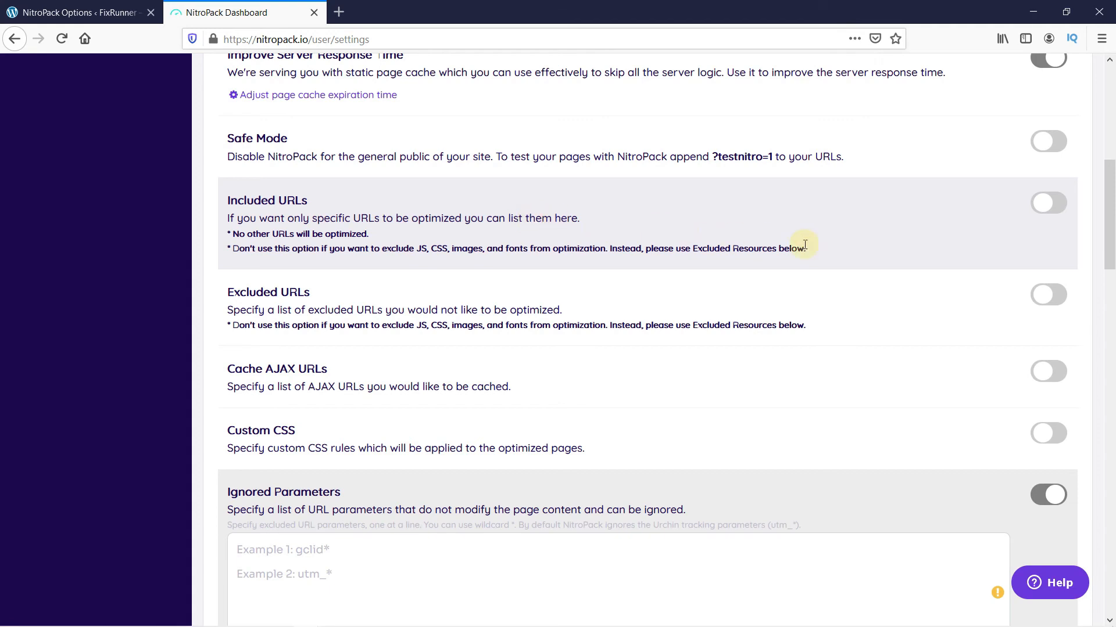
Try the Included URLs option, turn it back off, and review the remaining general settings down to Variation Cookies.
left_click(1057, 208)
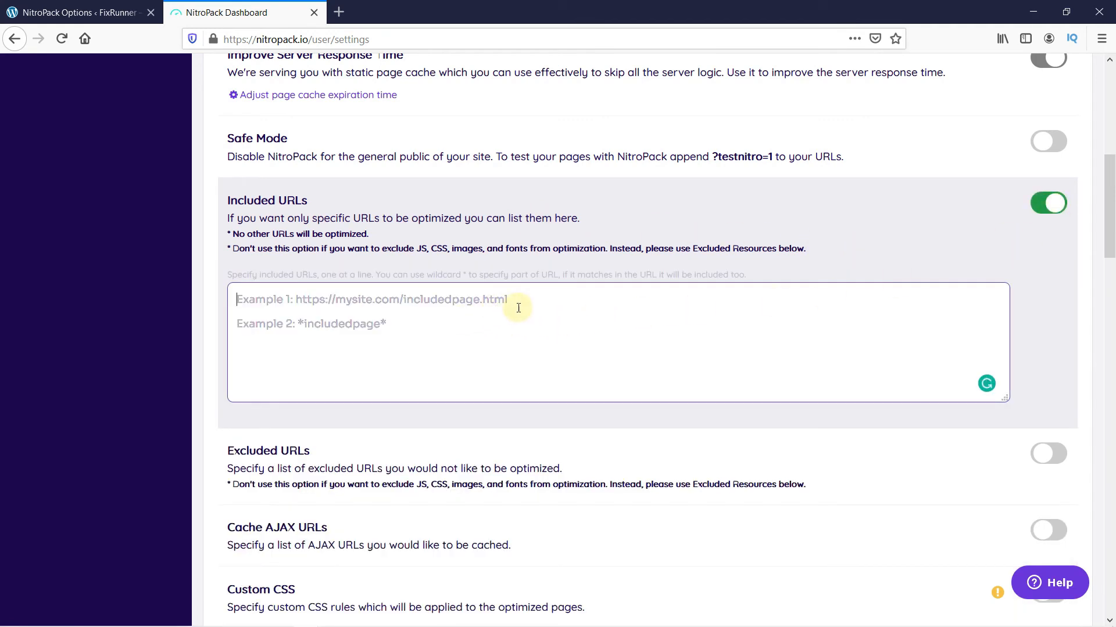
left_click(1050, 201)
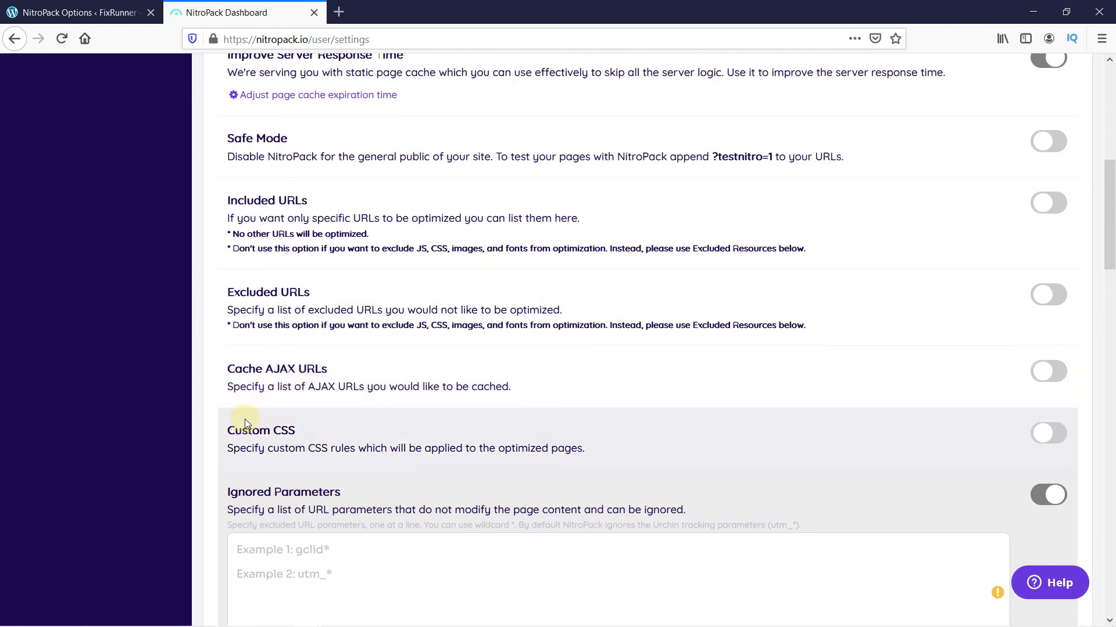
scroll(386, 418, "down", 5)
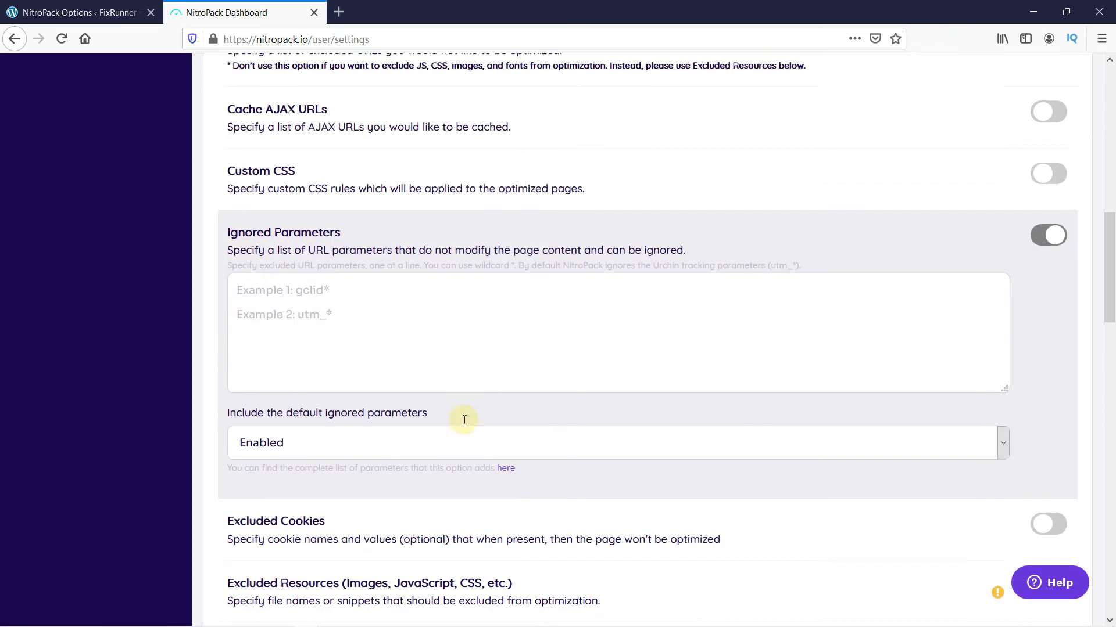
scroll(538, 416, "down", 4)
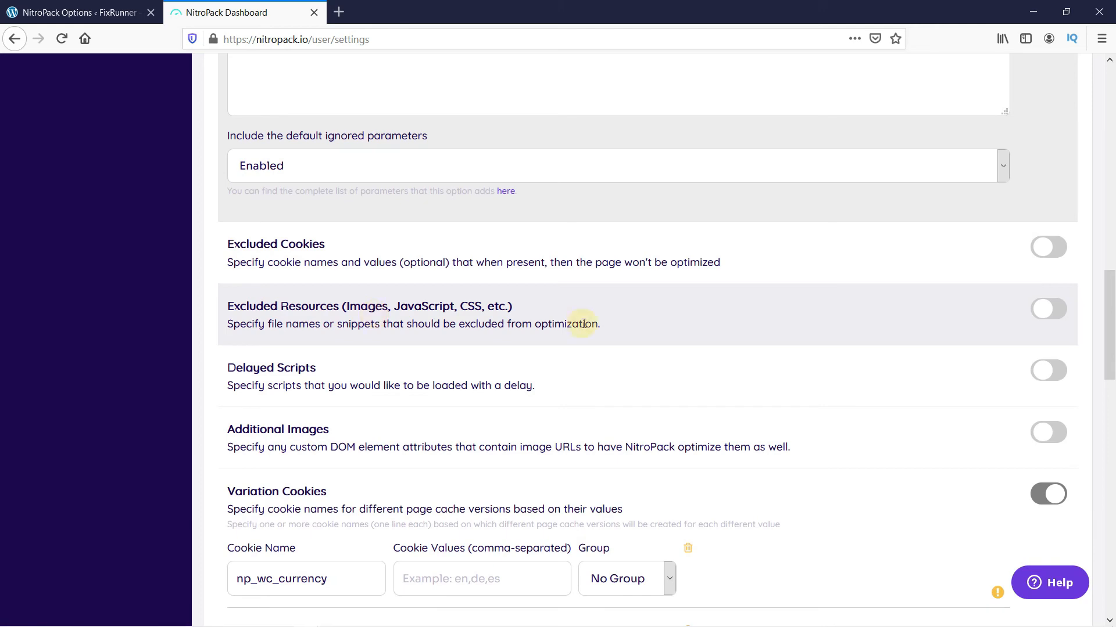
Save the site's settings in the NitroPack account.
scroll(584, 325, "up", 12)
scroll(585, 327, "up", 1)
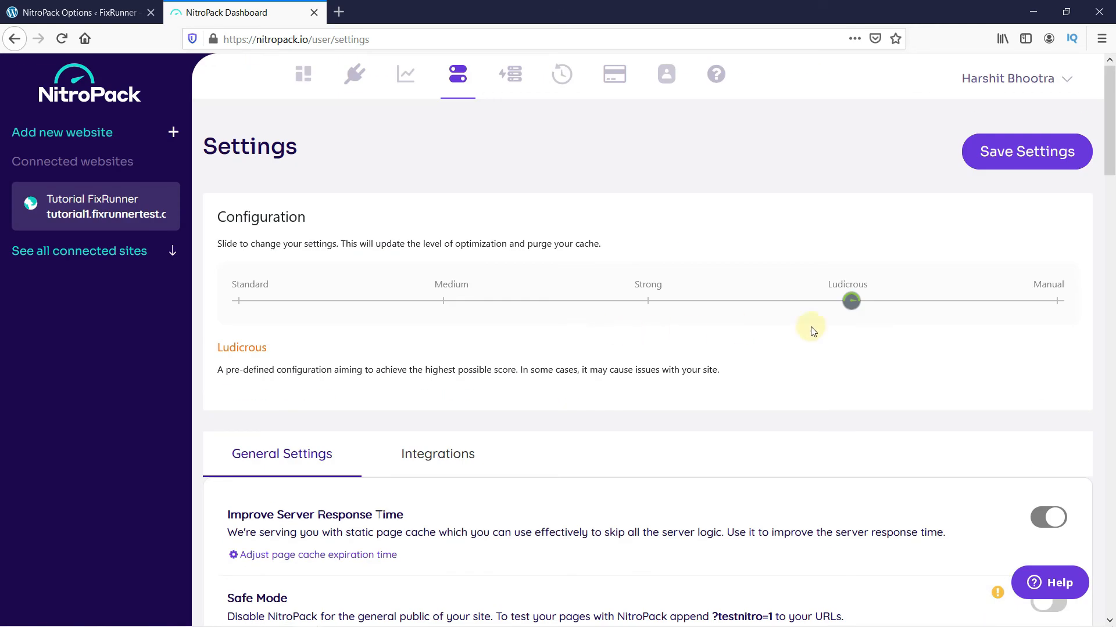
left_click(1017, 151)
left_click(1019, 154)
Check the optimized pages in the WordPress plugin dashboard, and examine each URL's optimization status in the NitroPack account.
left_click(56, 12)
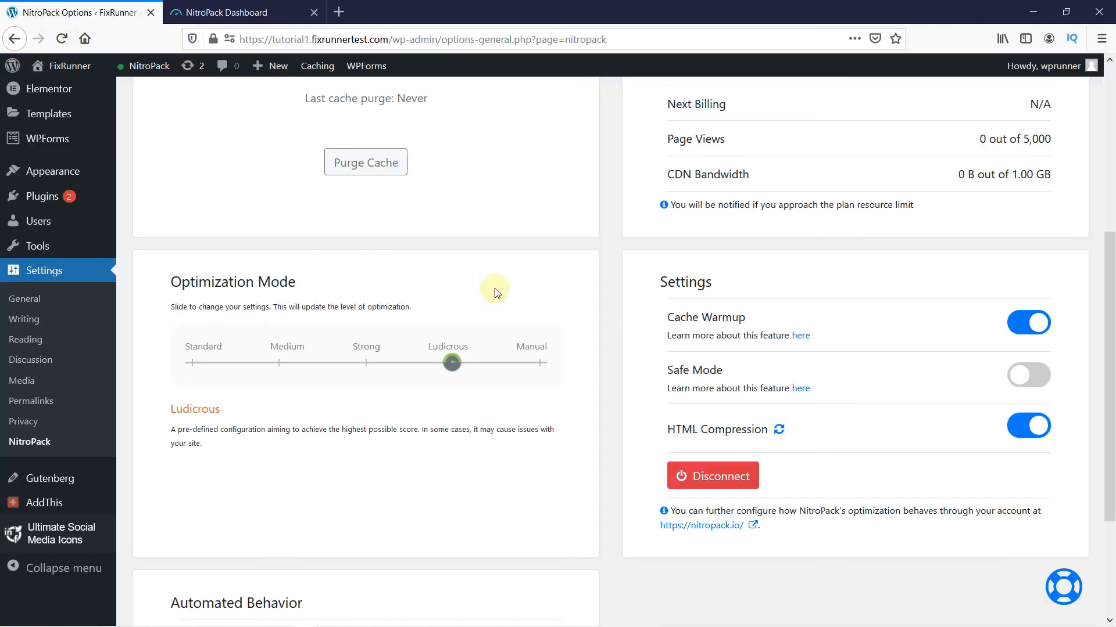
scroll(494, 288, "up", 4)
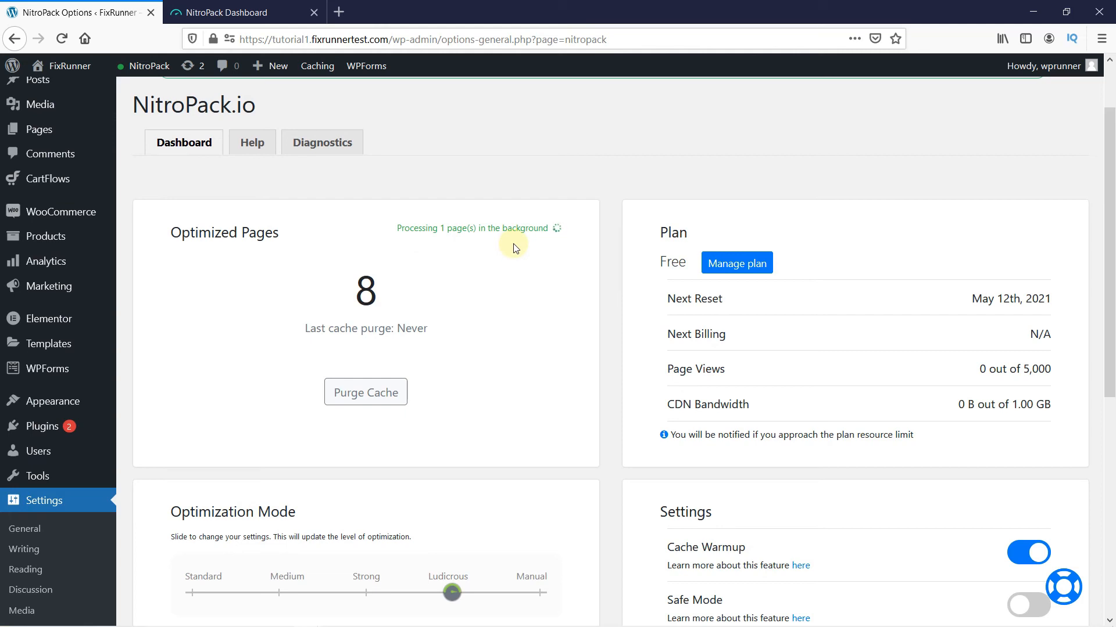
left_click(221, 11)
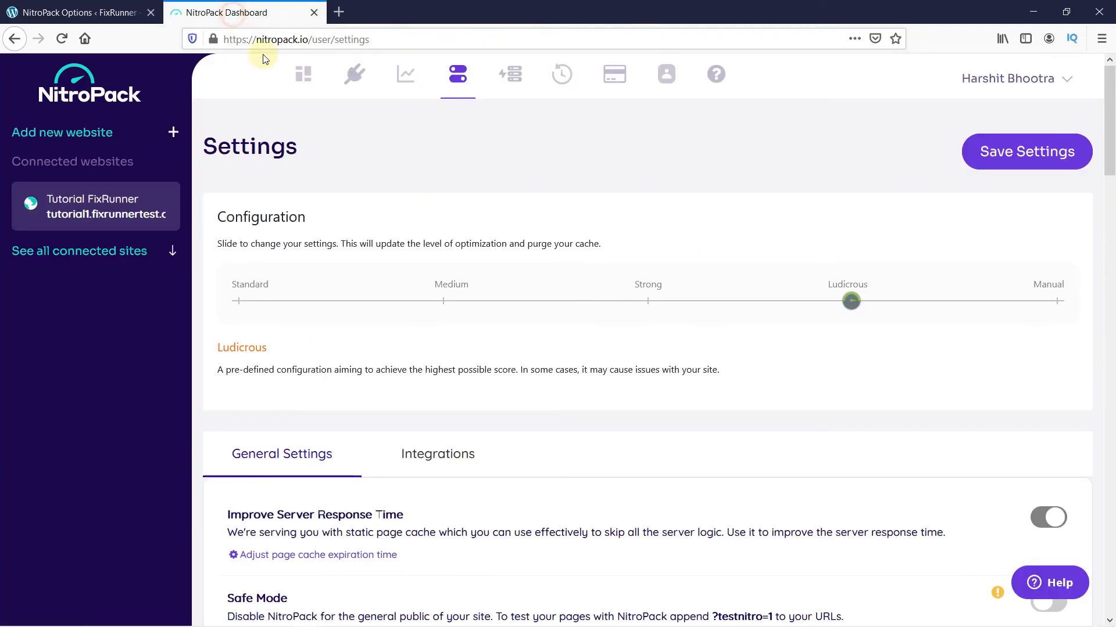
left_click(407, 87)
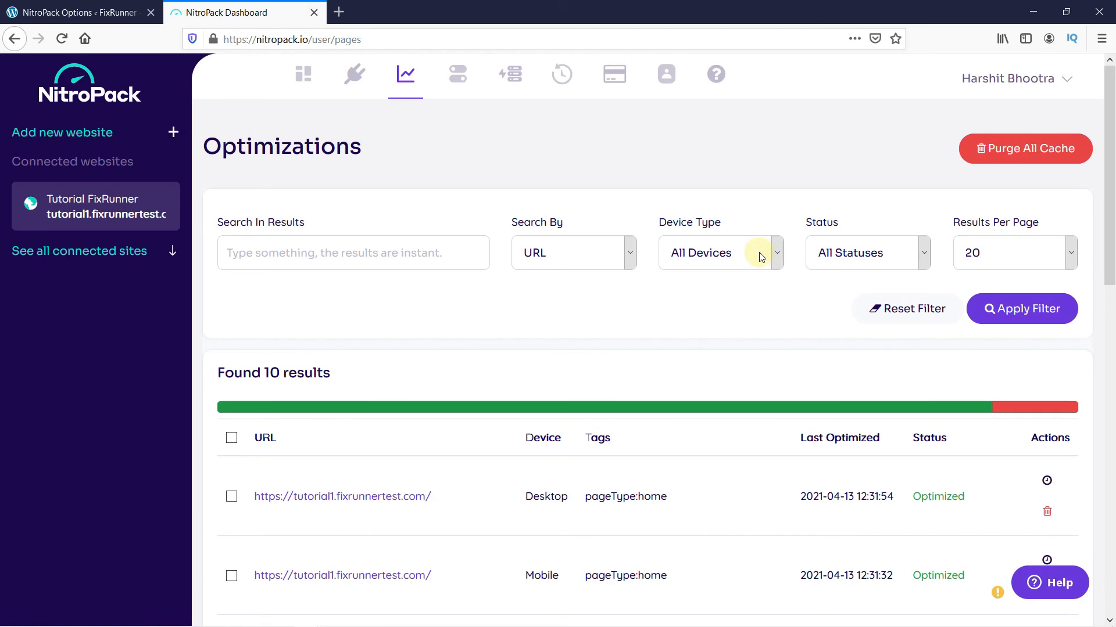
scroll(762, 256, "down", 3)
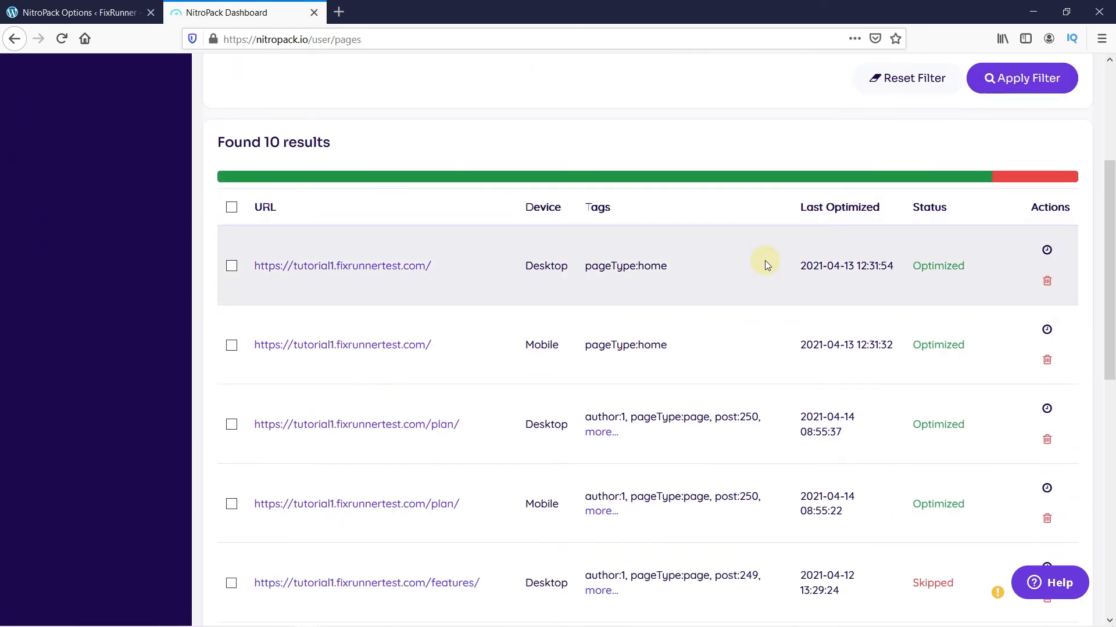
scroll(765, 260, "down", 2)
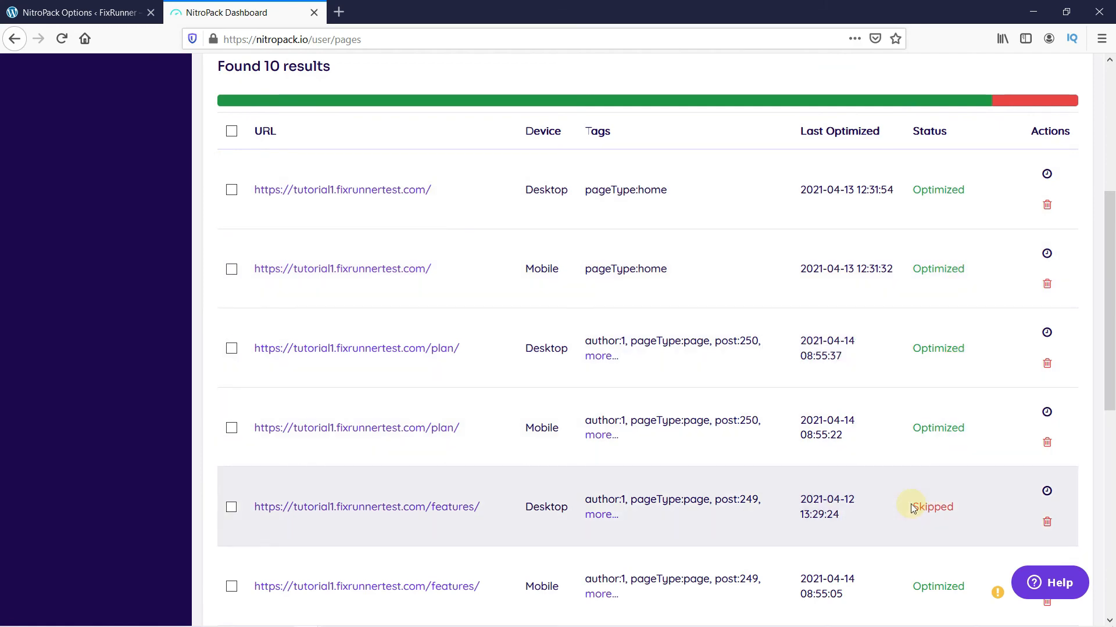
scroll(655, 205, "up", 2)
scroll(633, 210, "up", 4)
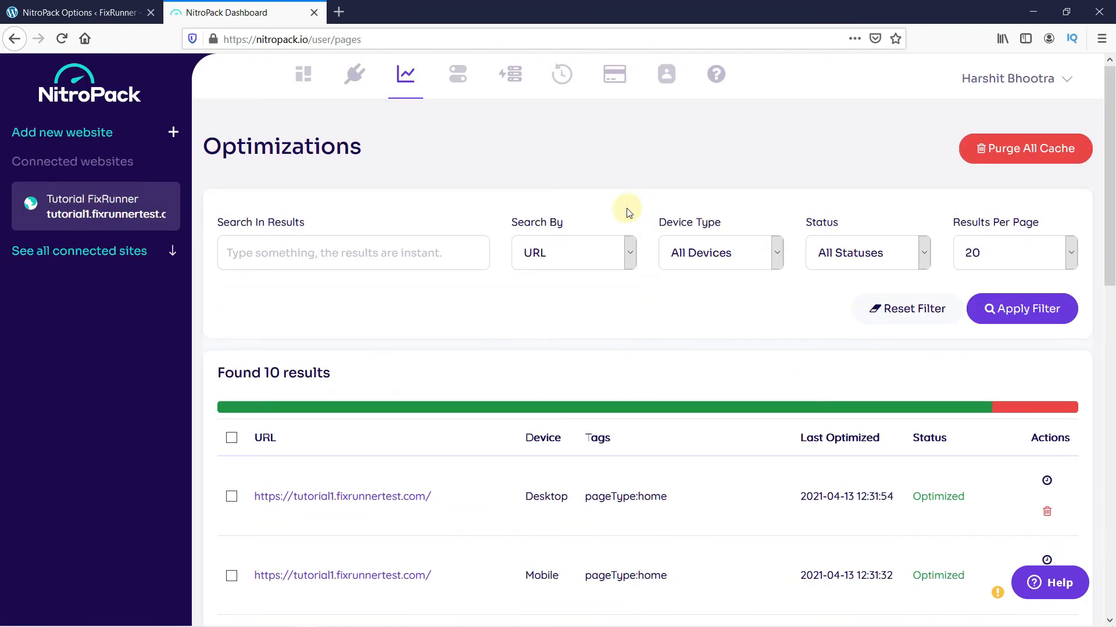
Search the web in a new browser tab for "googlepage speed insights" and open the PageSpeed Insights site.
left_click(339, 12)
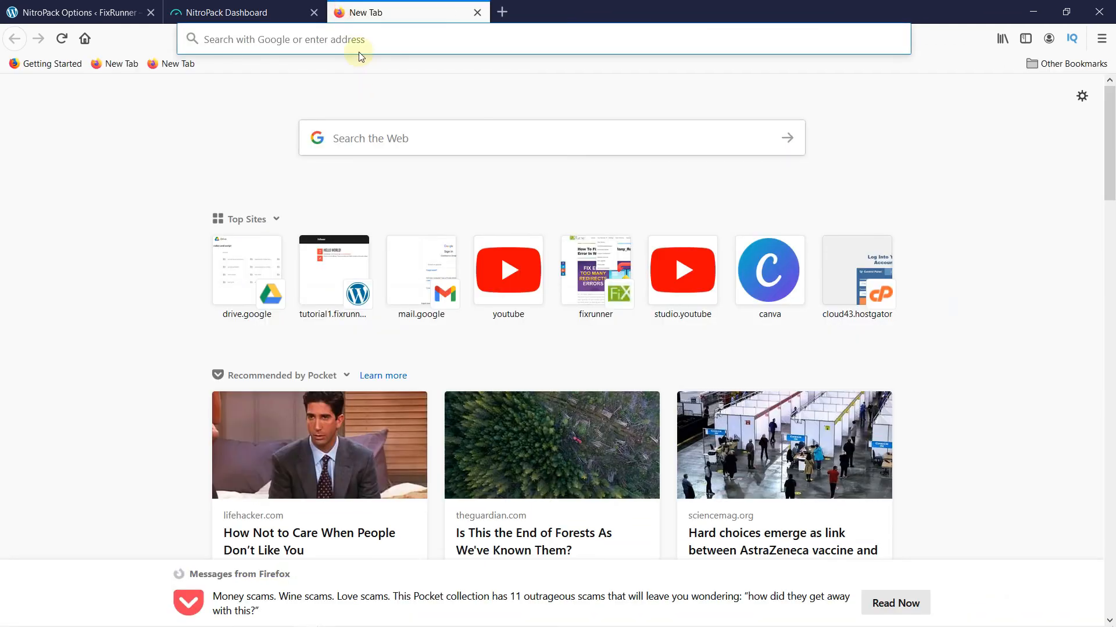
type("google")
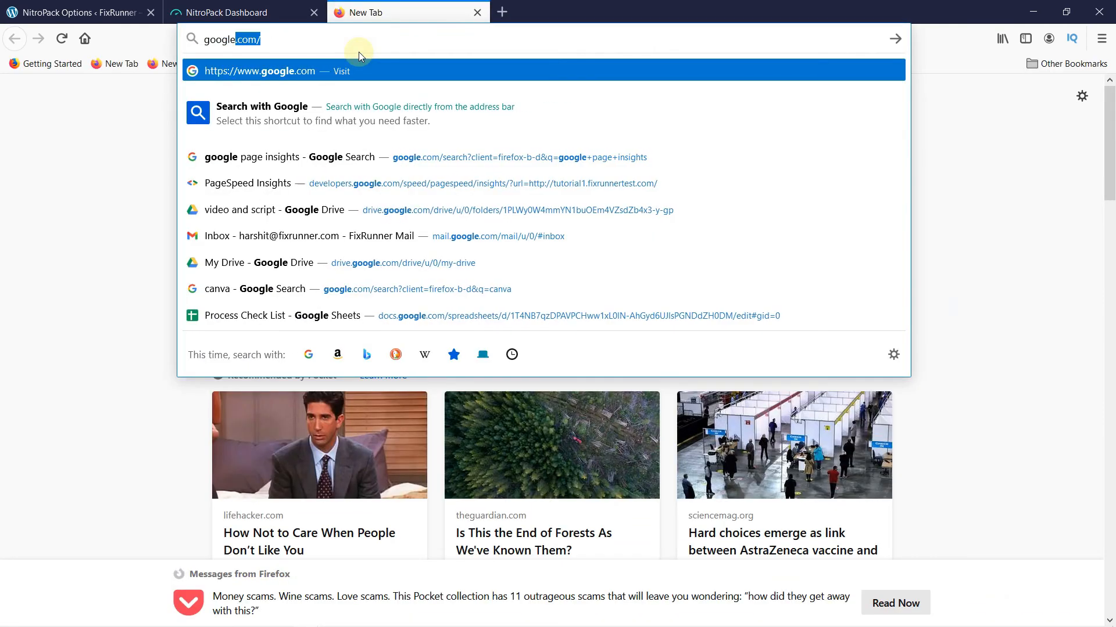
type("page ")
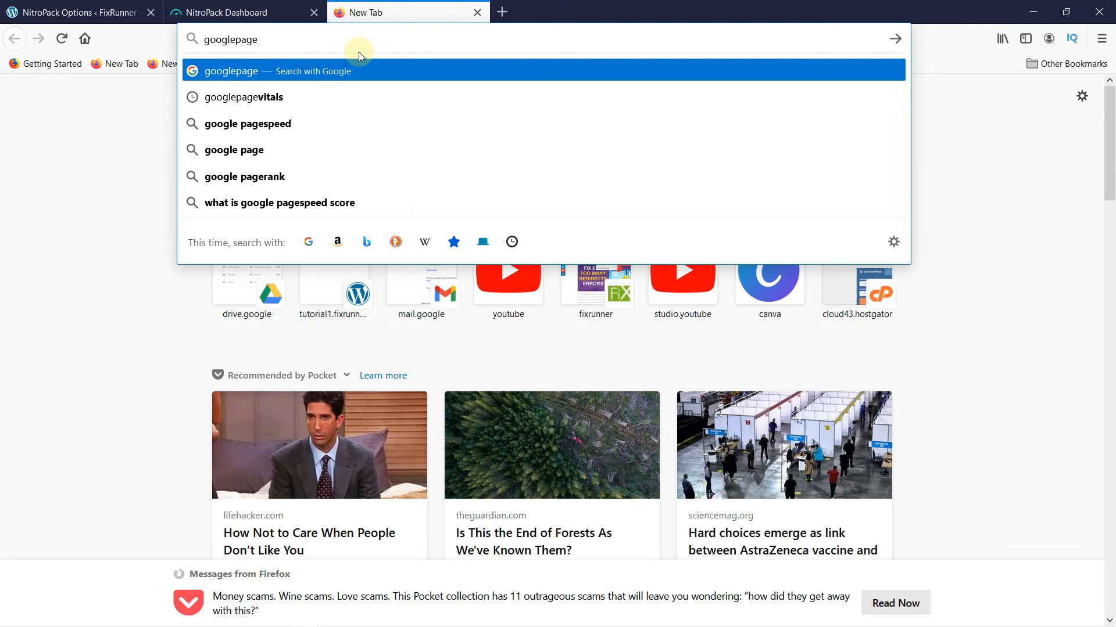
type("s")
key("BackSpace")
type("sp")
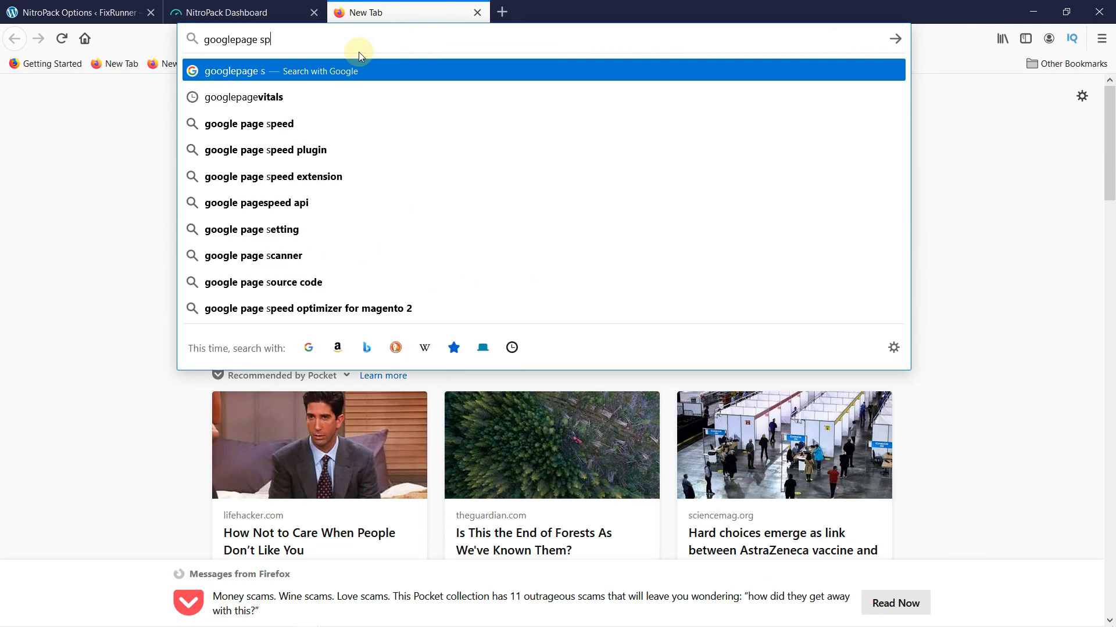
type("eed insights")
key("Return")
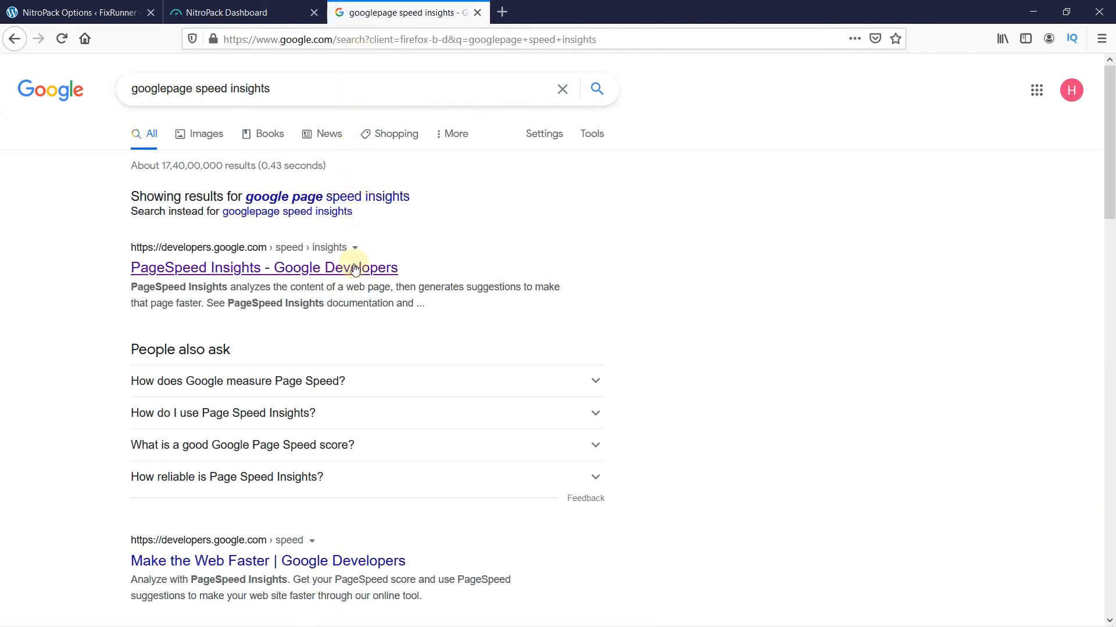
left_click(286, 268)
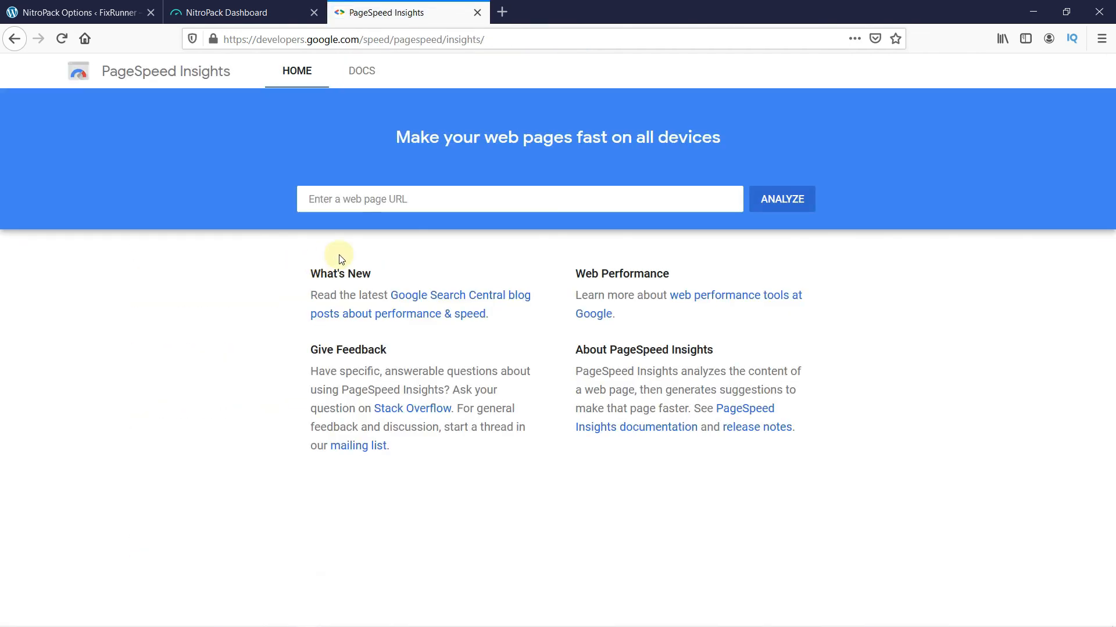
left_click(355, 200)
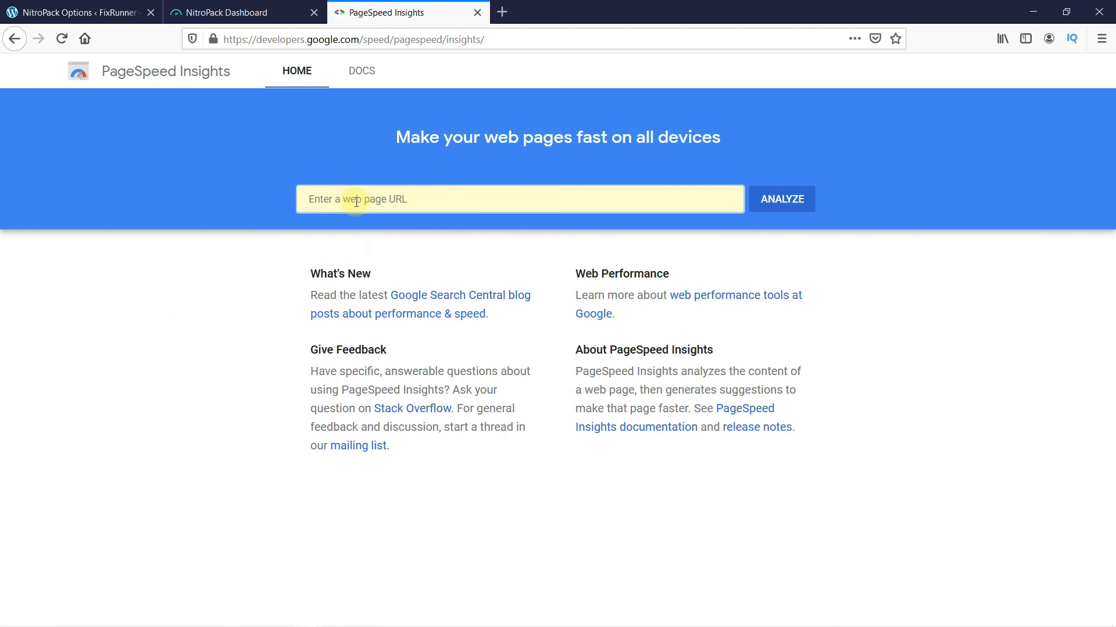
left_click(356, 202)
type("https://tutorial1.fixrunnertest.com/")
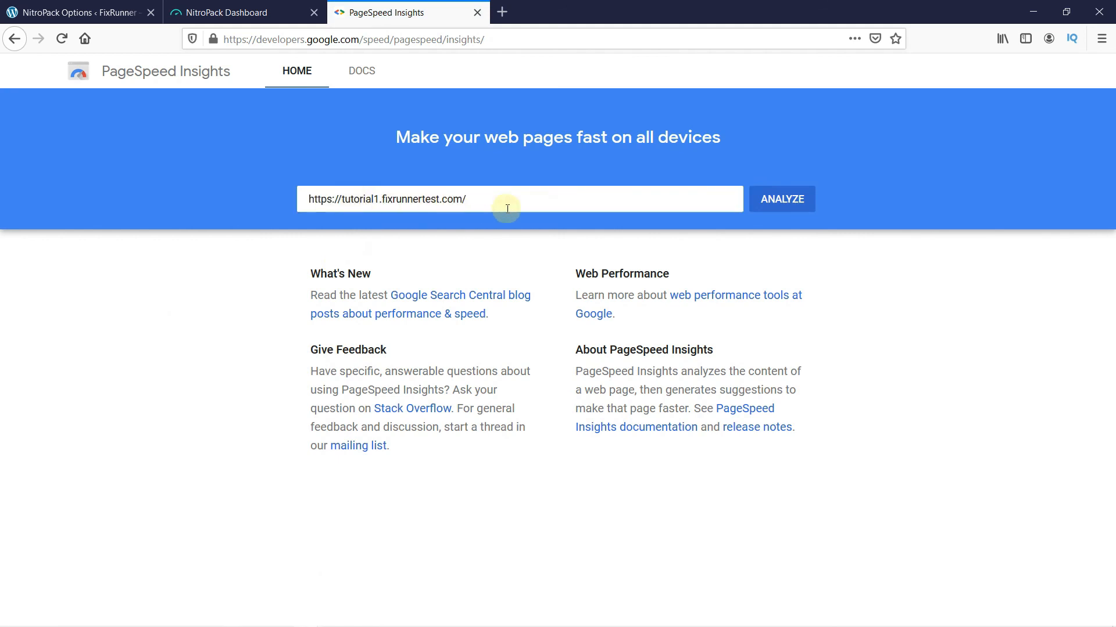
left_click(770, 200)
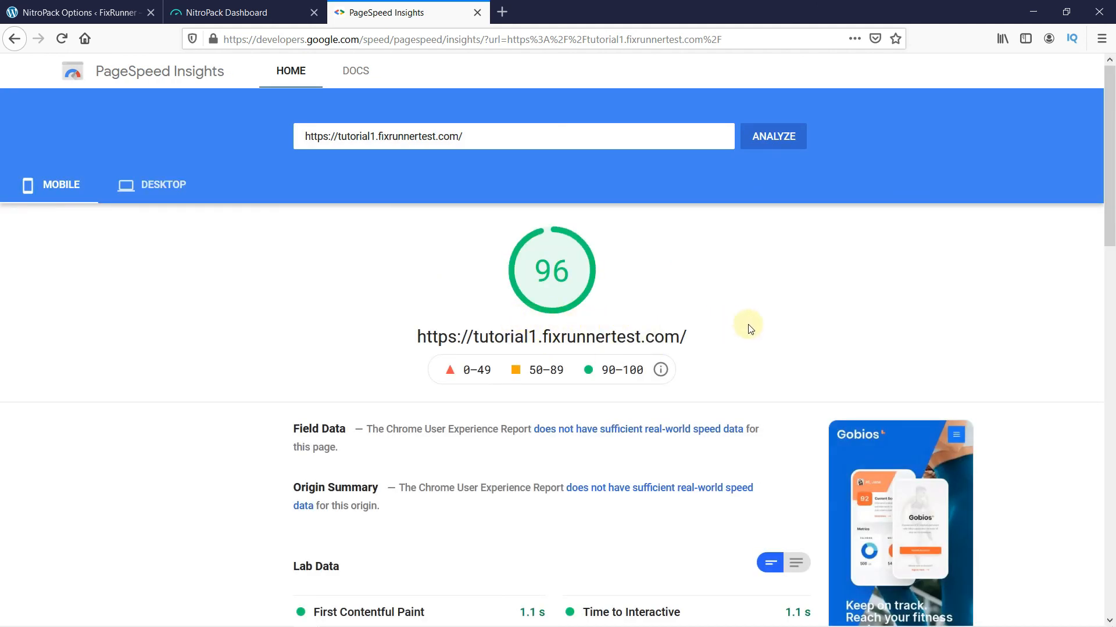
Examine the performance score and lab data in the mobile report and in the desktop report.
scroll(754, 325, "down", 3)
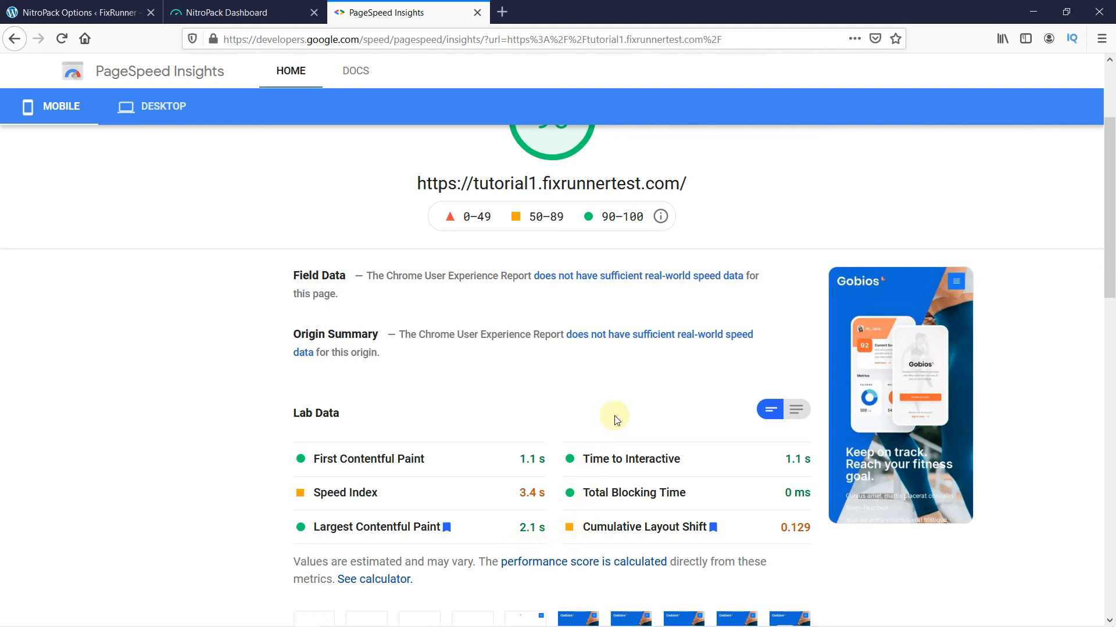
scroll(616, 419, "up", 3)
left_click(150, 193)
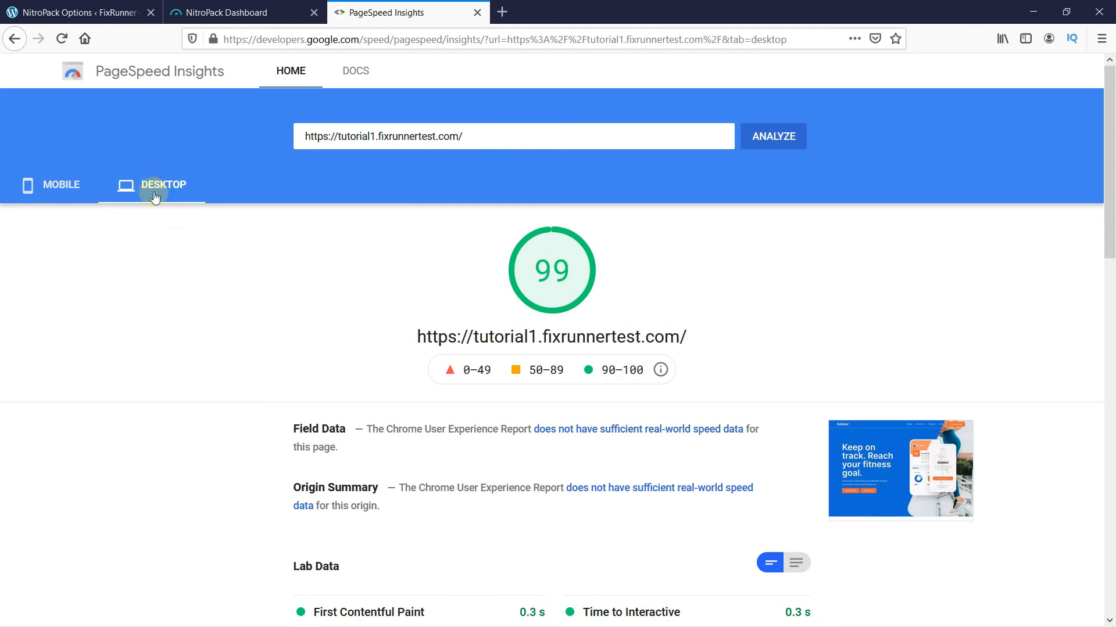
scroll(867, 416, "down", 1)
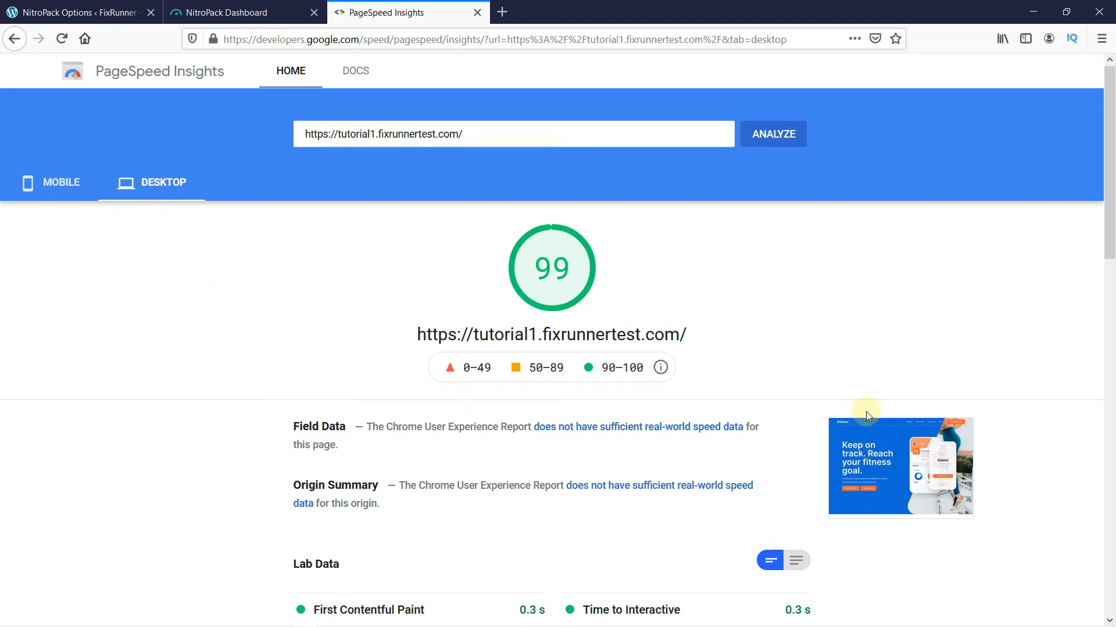
scroll(866, 414, "down", 2)
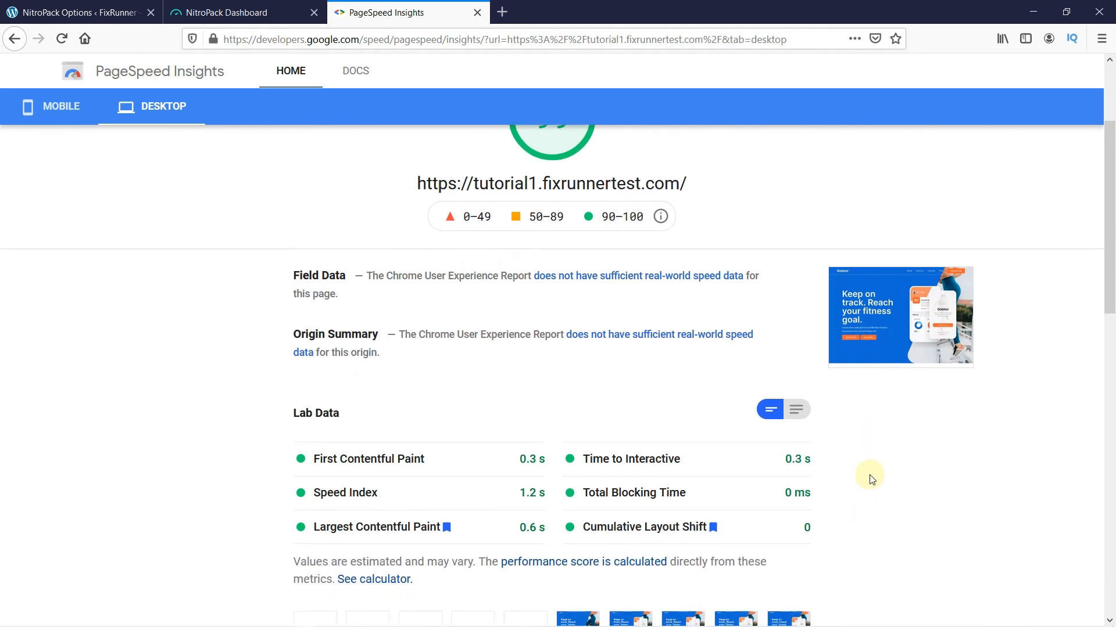
scroll(871, 474, "up", 1)
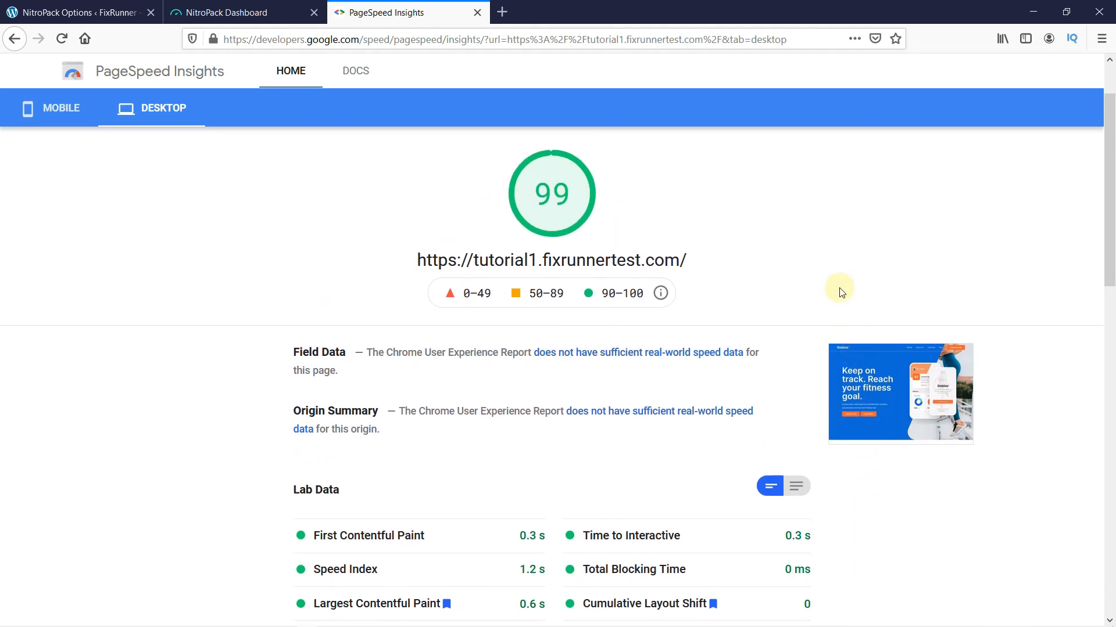